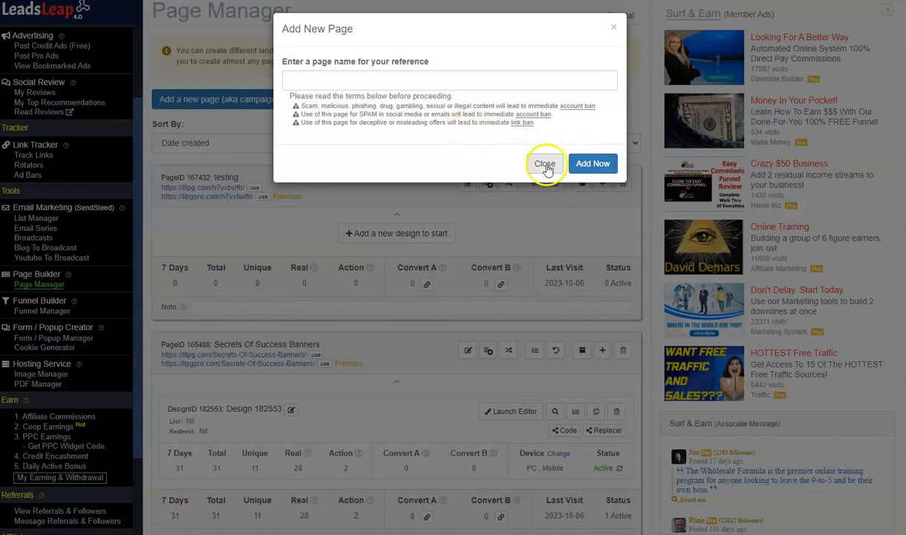
- Leave the new-page dialog and import a shared design into the "testing" page with the copied share code
click(545, 165)
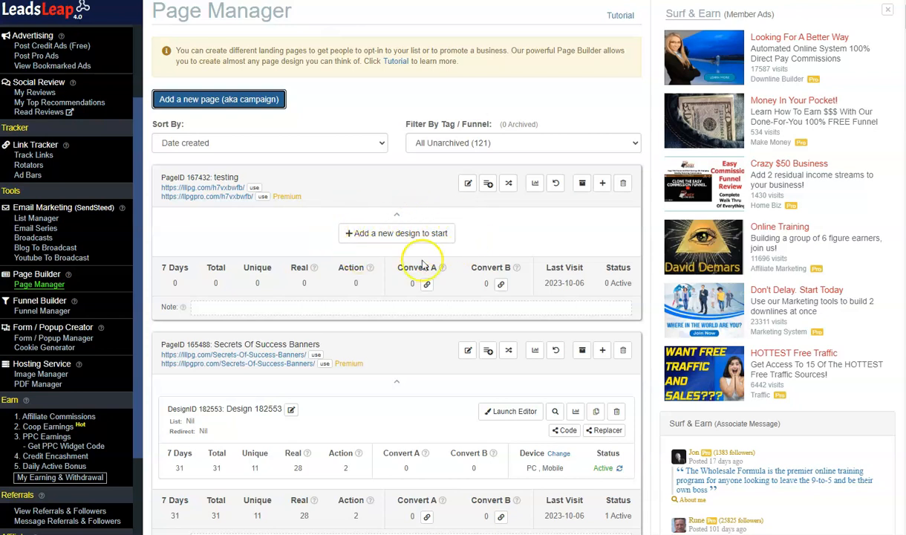
click(391, 238)
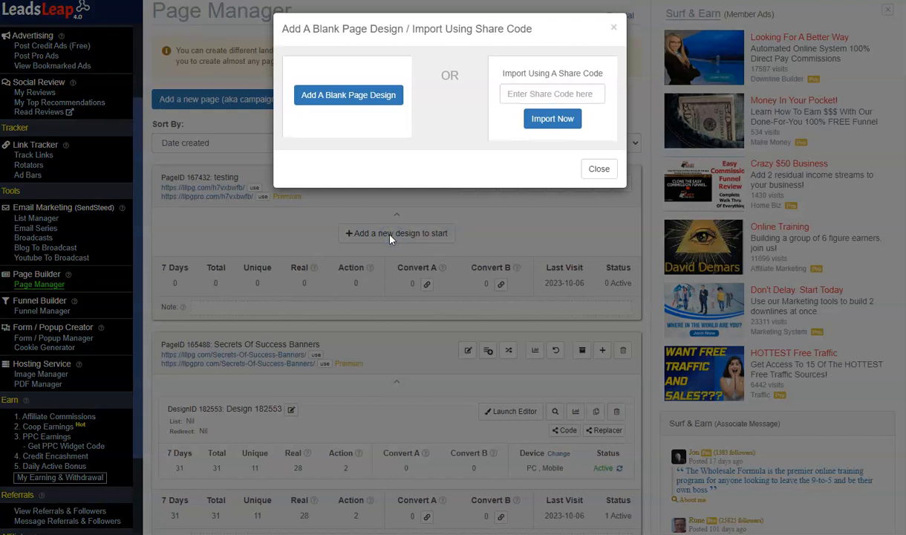
click(360, 101)
click(535, 94)
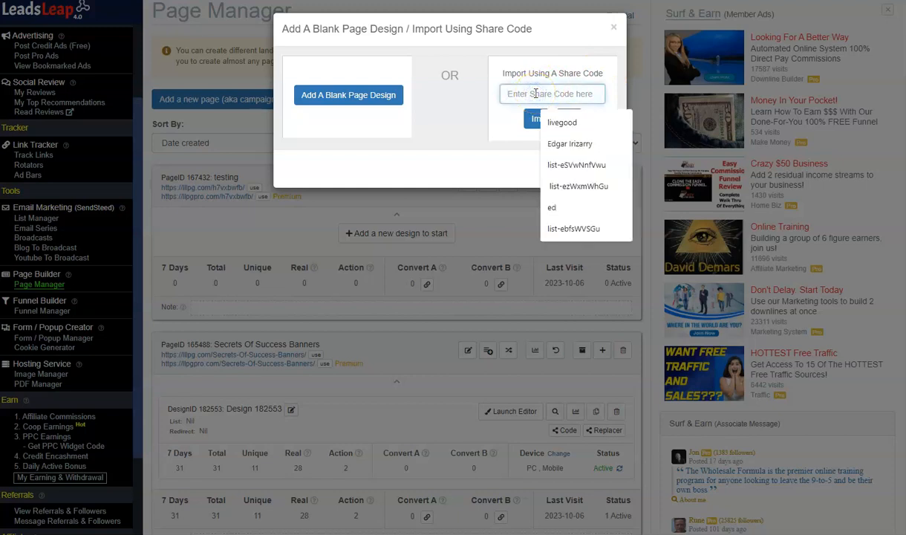
click(553, 119)
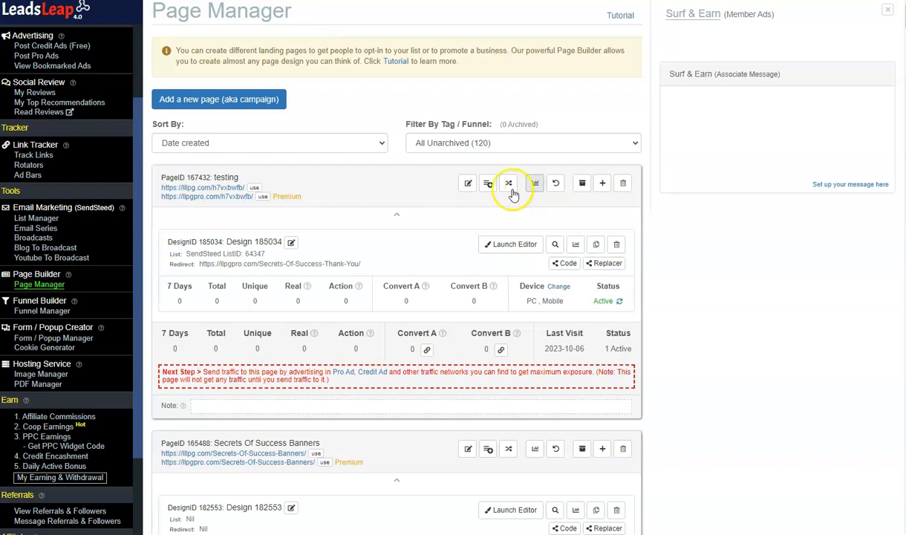
- Open the "testing" page's imported design in the page editor and look over the lead capture page from header to footer
scroll(411, 196, down, 2)
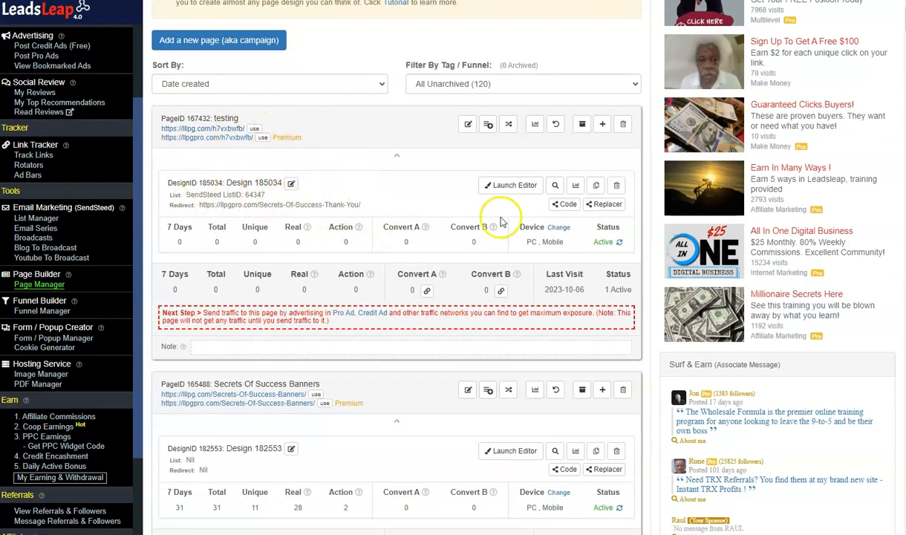
click(509, 185)
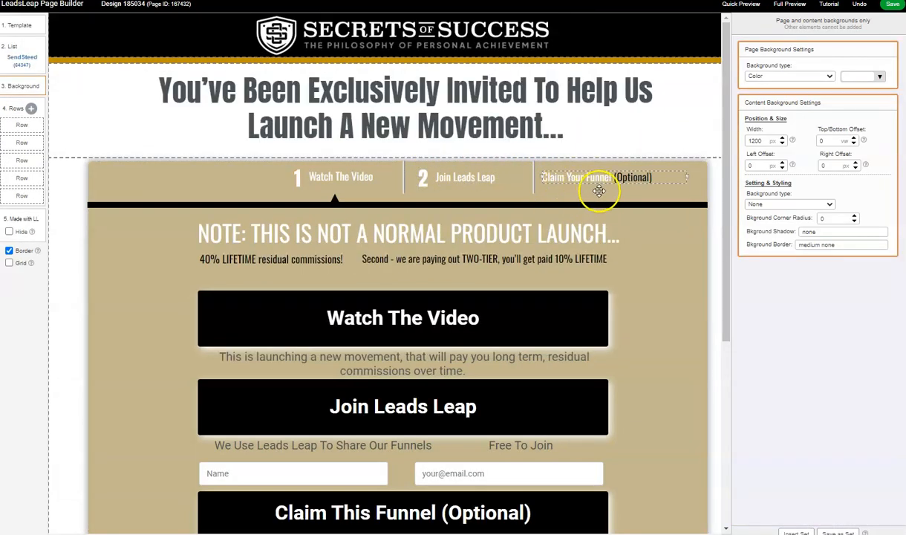
scroll(711, 153, down, 3)
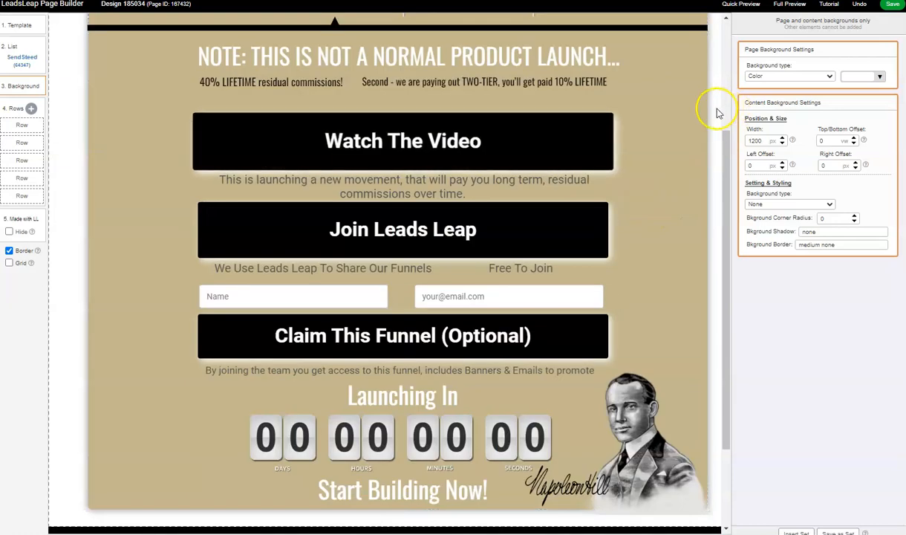
scroll(631, 232, down, 2)
scroll(632, 233, up, 5)
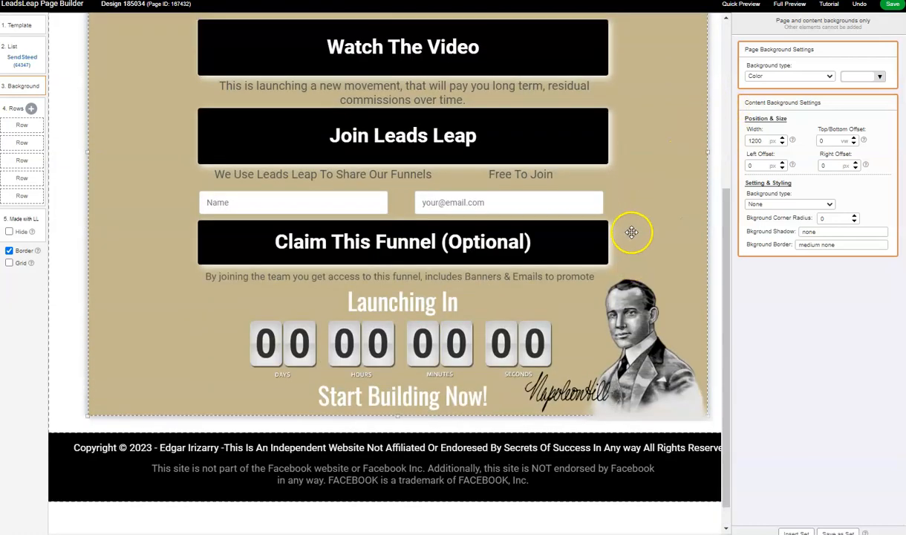
scroll(631, 232, down, 5)
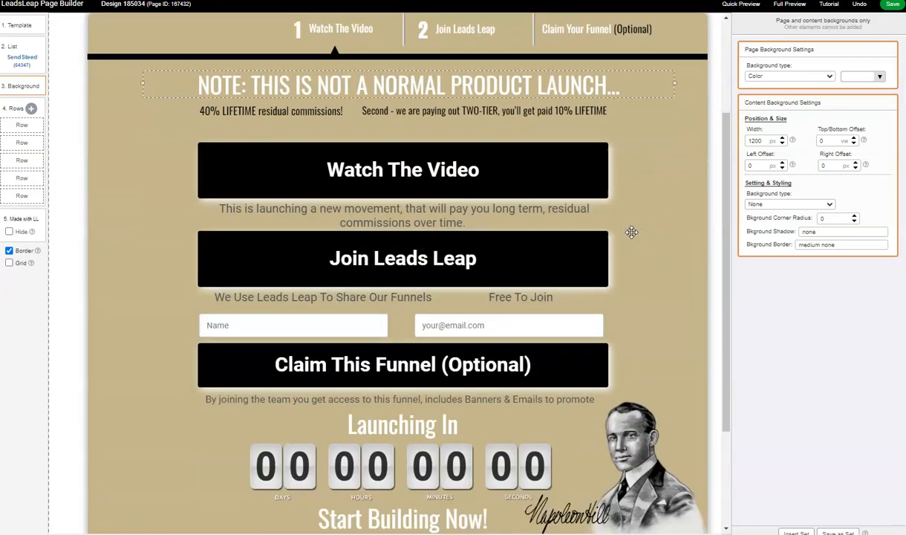
scroll(632, 232, up, 5)
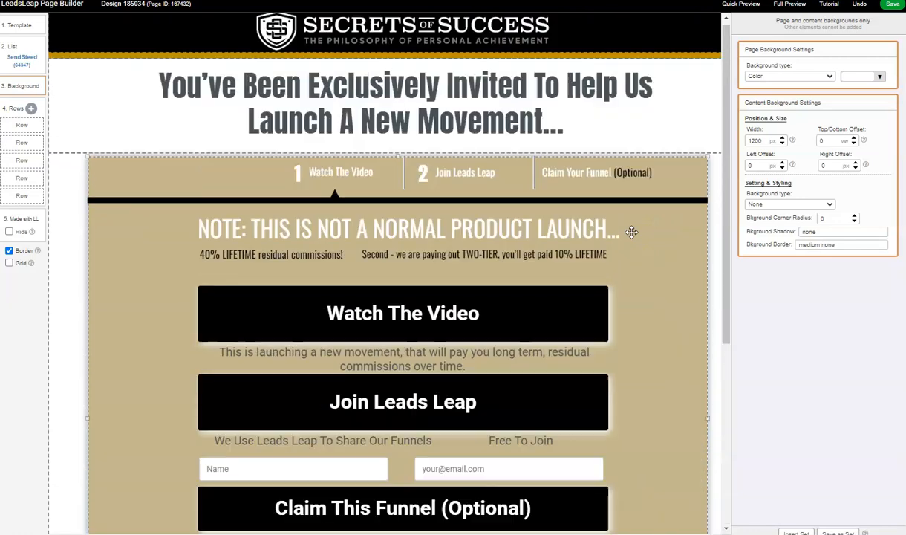
scroll(632, 233, down, 1)
scroll(632, 232, down, 3)
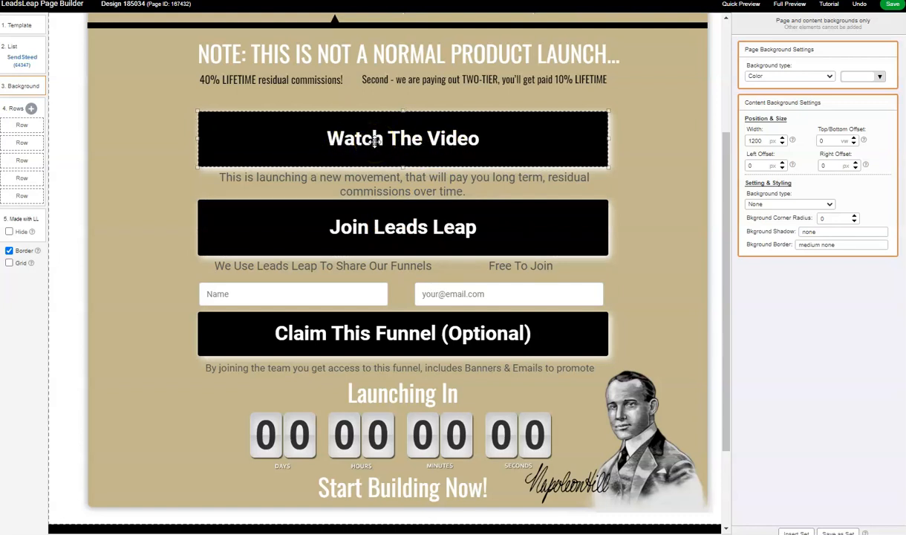
- Clear the destination link of the "Watch The Video" button
click(435, 139)
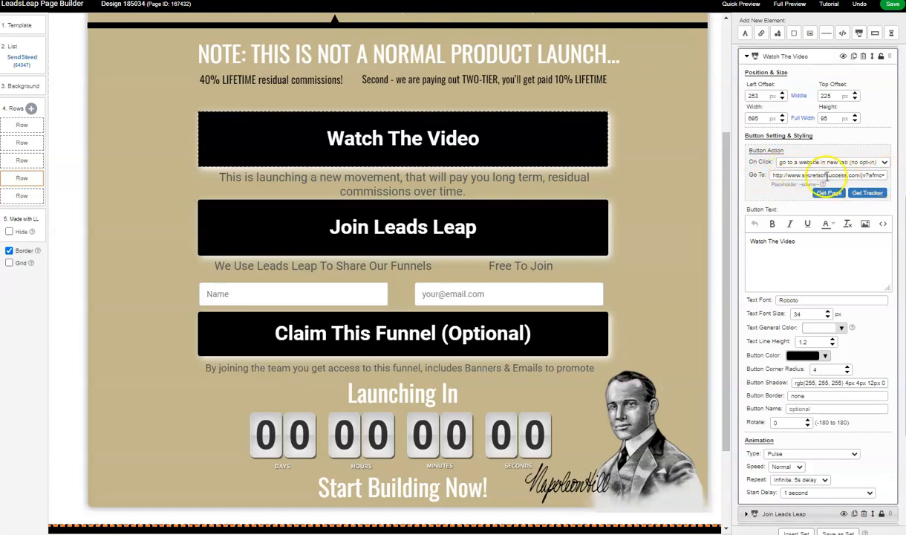
drag(833, 175, 901, 177)
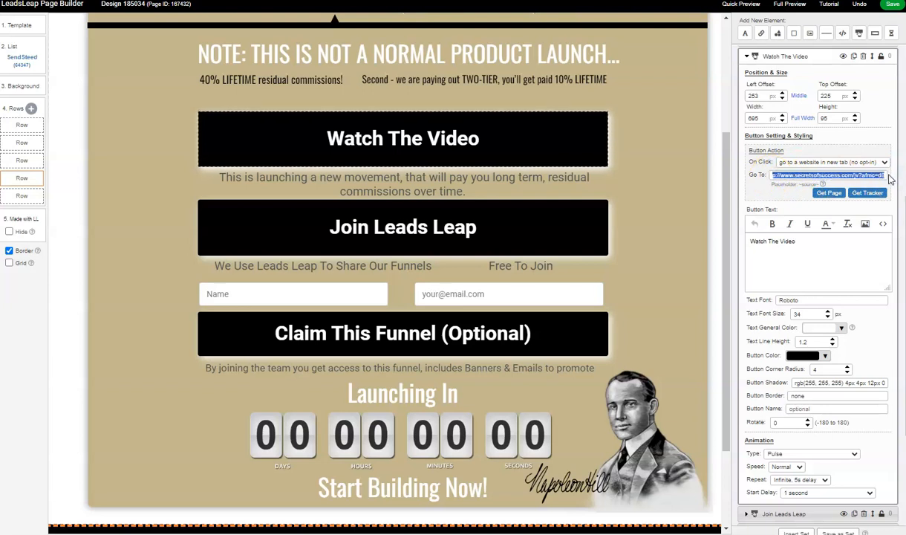
key(BackSpace)
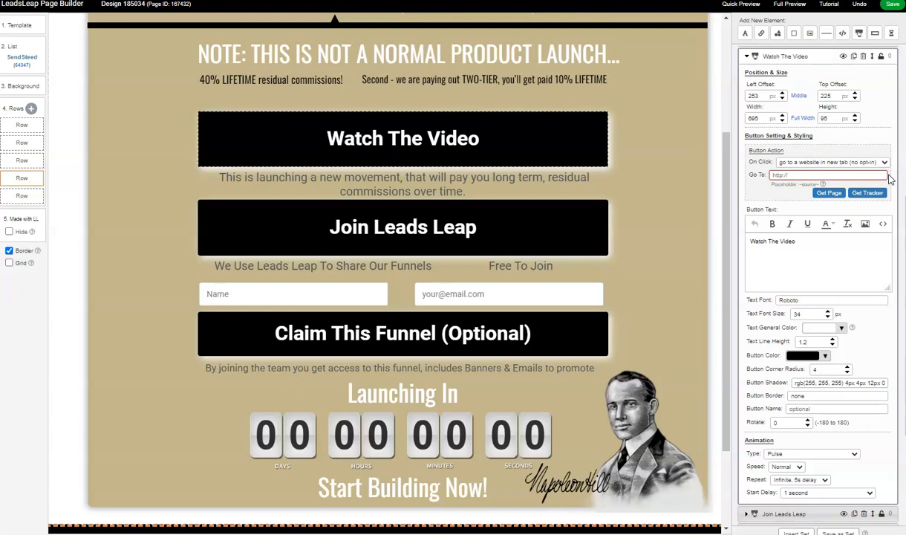
- Check the "Join Leads Leap" button's link settings, then look over the name and email fields and the claim-funnel button
click(481, 221)
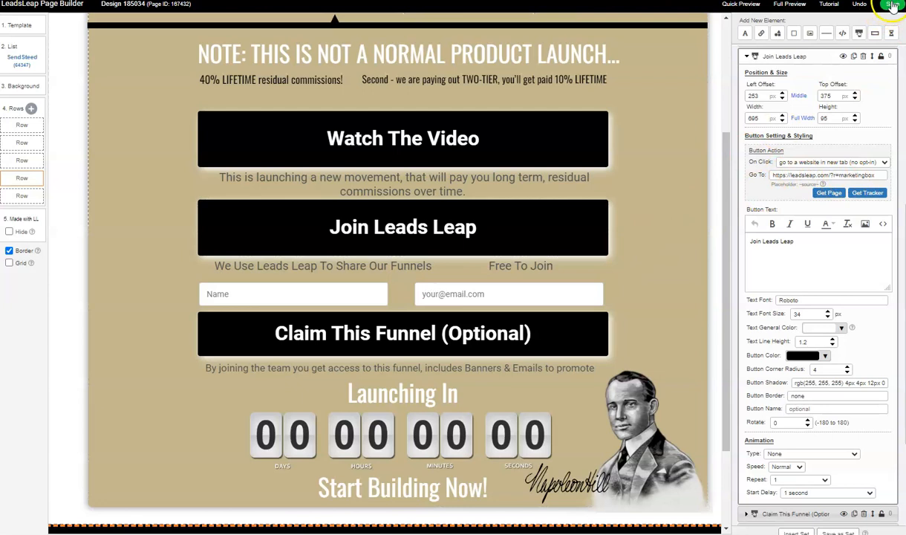
click(690, 88)
scroll(696, 179, down, 3)
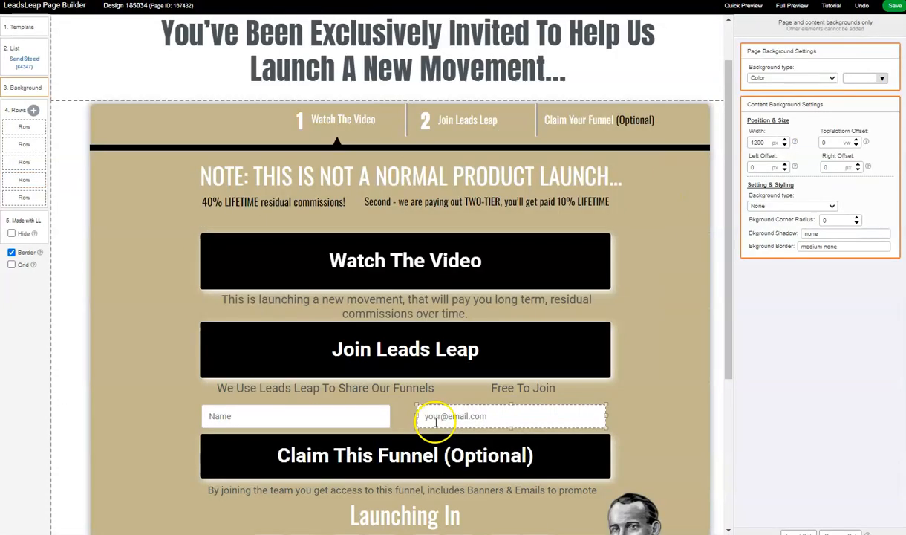
scroll(436, 422, down, 1)
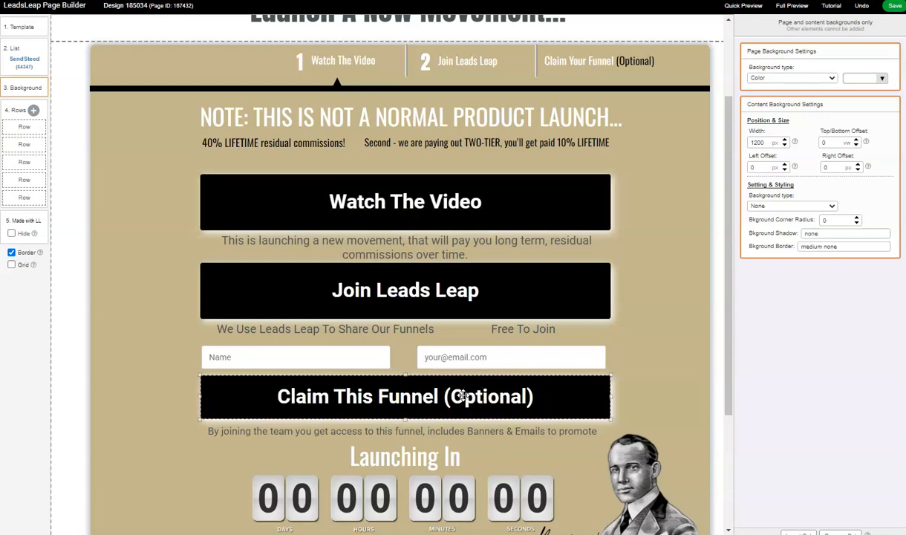
click(300, 321)
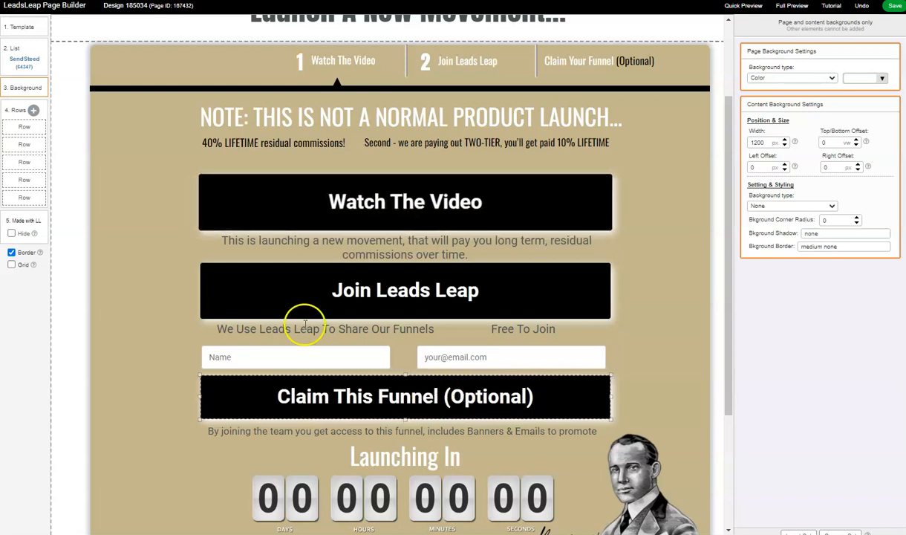
- Examine the page's list manager settings and browse the SendSteed lists available for the opt-in form
click(23, 65)
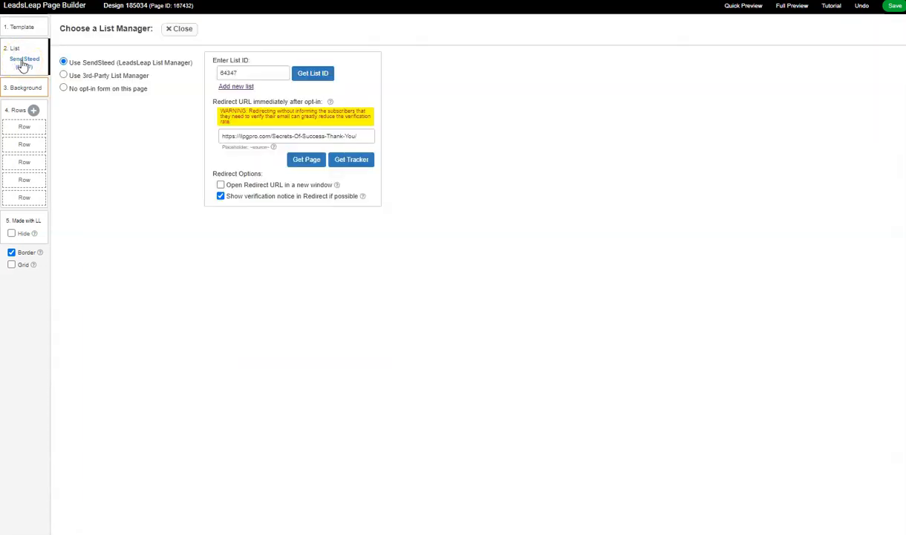
click(311, 75)
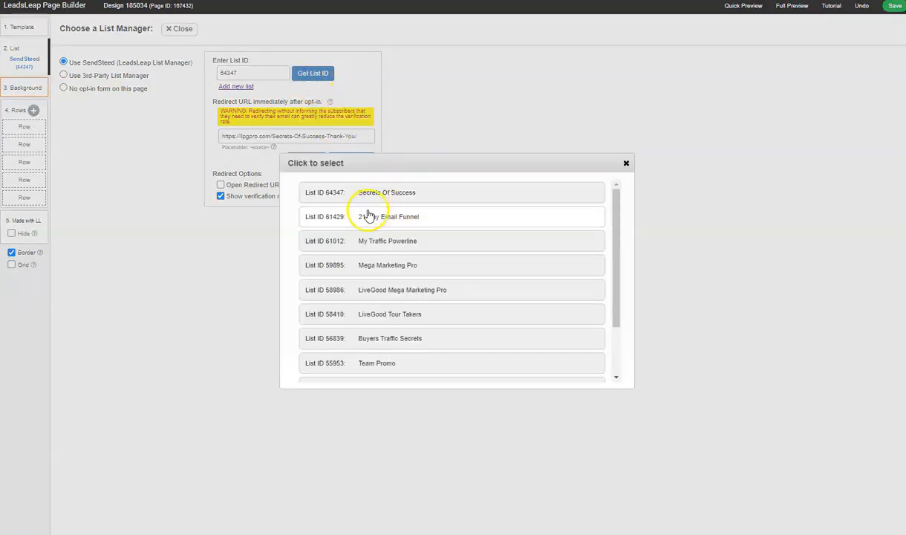
scroll(451, 245, down, 3)
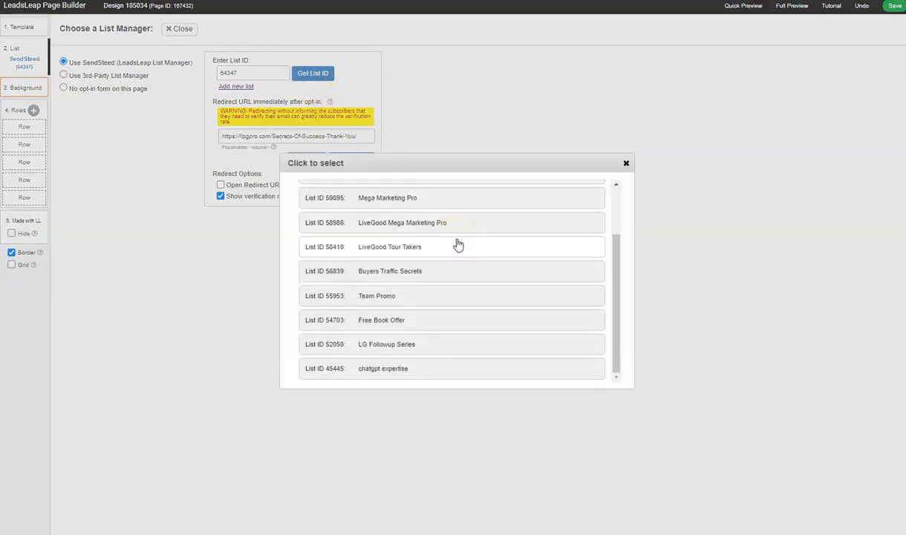
scroll(458, 244, up, 3)
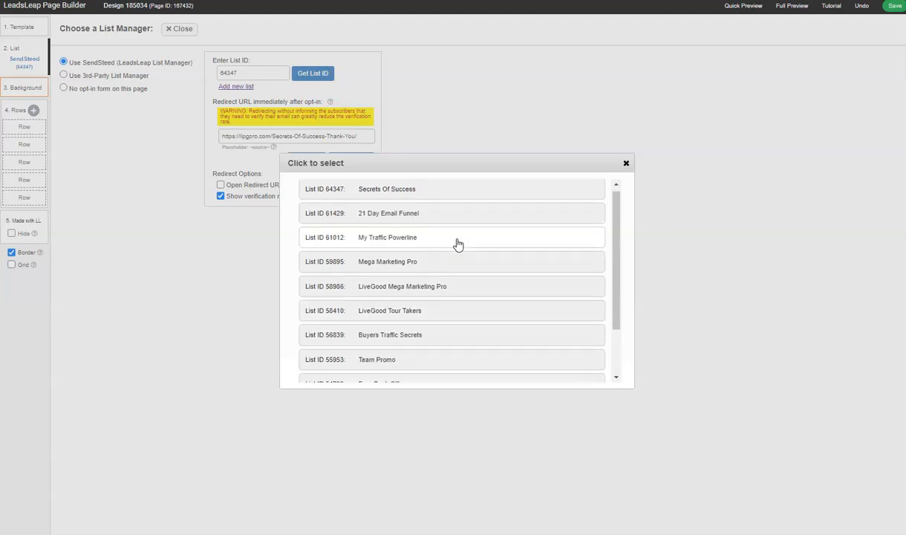
scroll(458, 244, down, 3)
scroll(407, 252, up, 3)
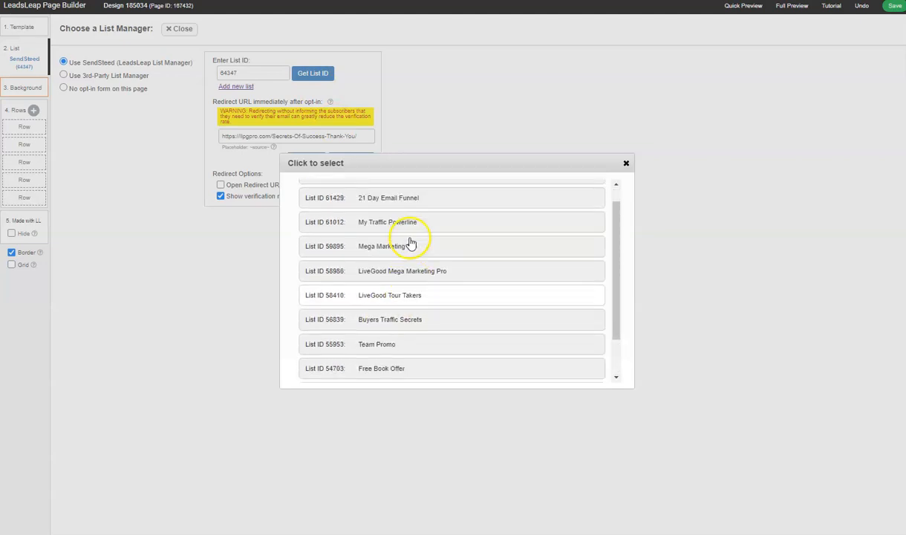
click(627, 163)
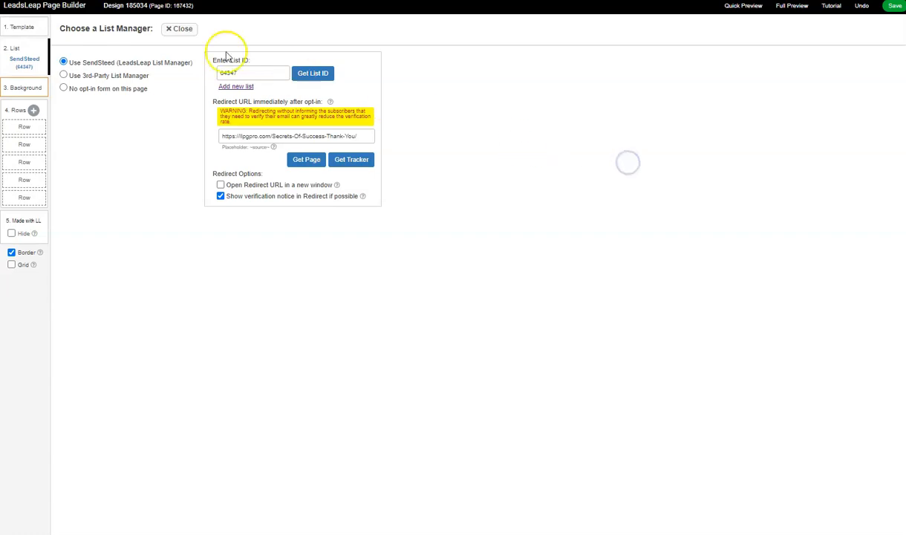
click(23, 58)
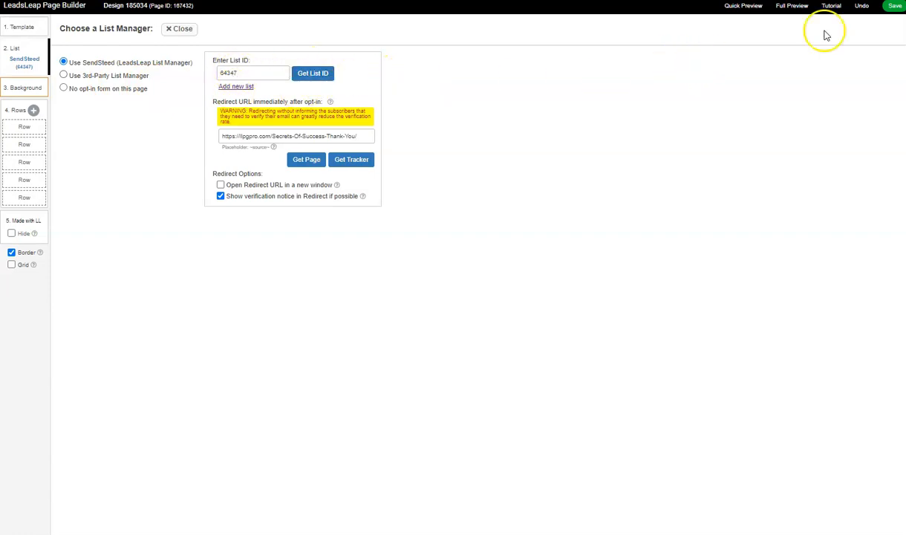
click(180, 33)
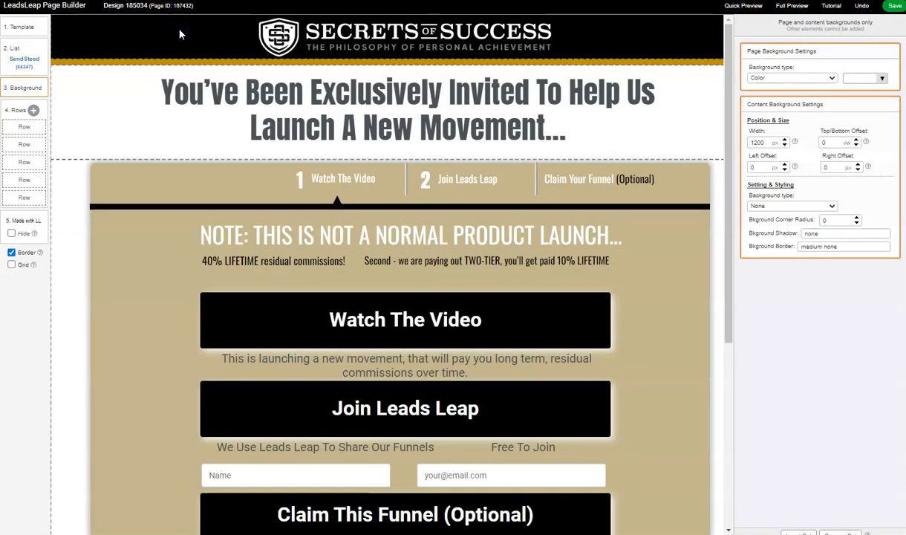
scroll(149, 223, down, 4)
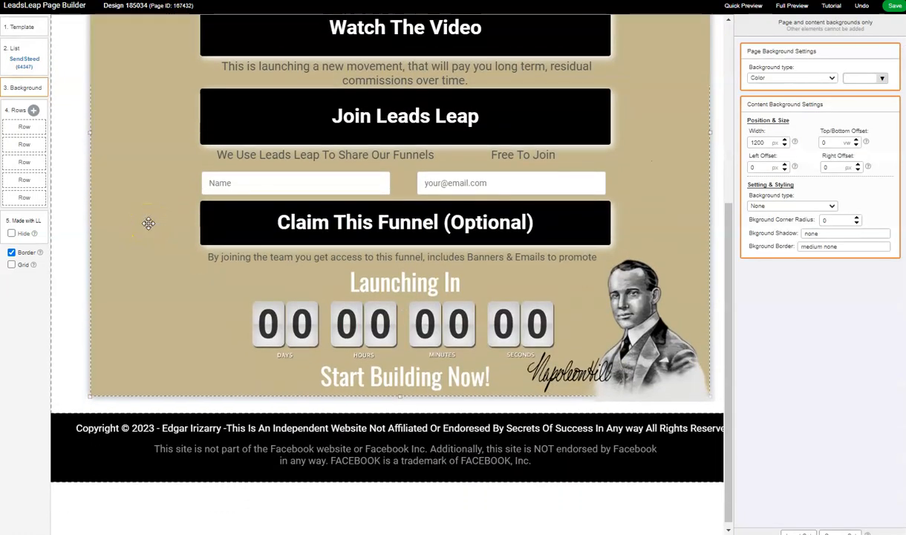
scroll(148, 223, up, 4)
scroll(148, 223, down, 3)
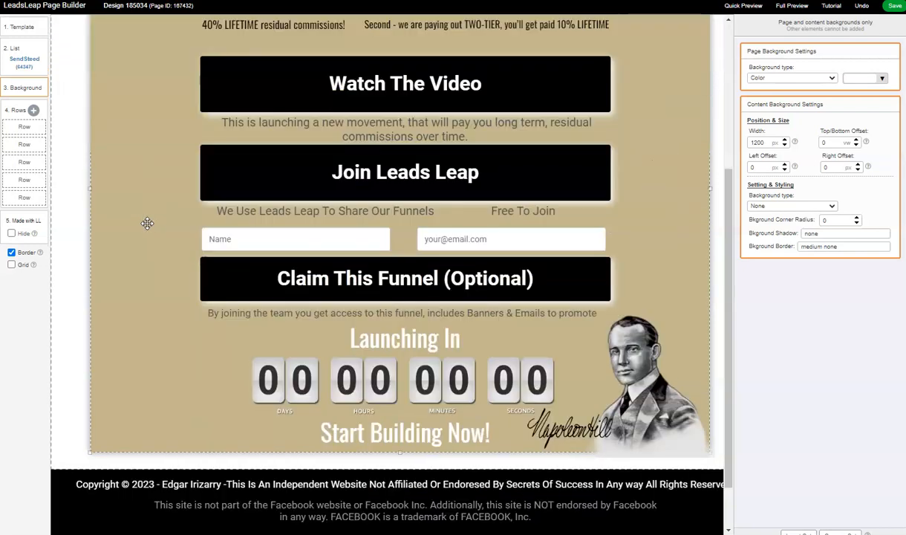
scroll(148, 223, up, 3)
click(124, 206)
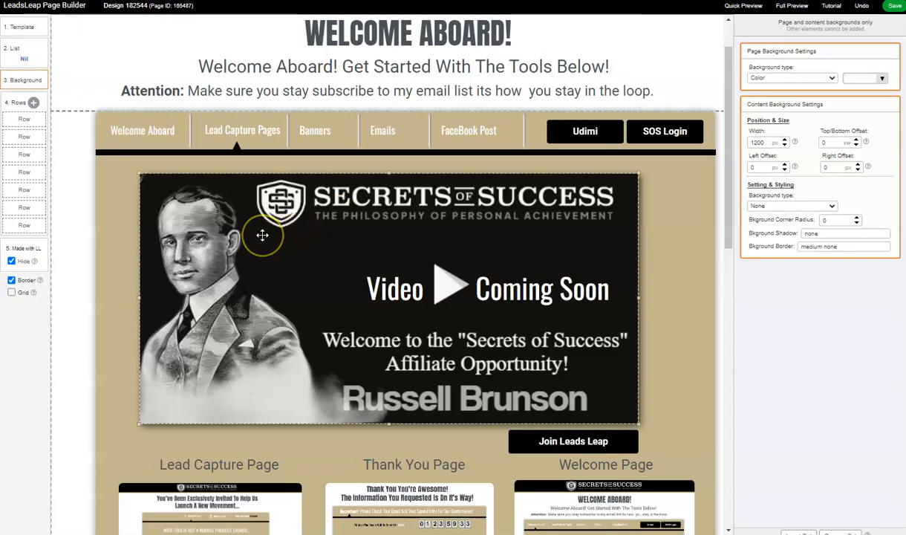
- Examine the "Welcome Aboard" page's navigation bar, video section and share codes for the individual pages and the entire funnel
scroll(256, 226, down, 2)
scroll(260, 233, down, 3)
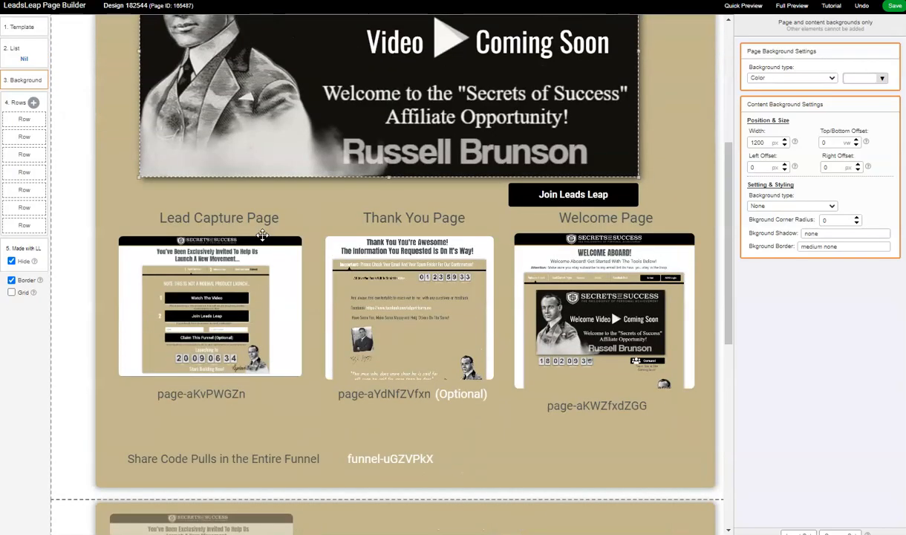
scroll(338, 250, up, 4)
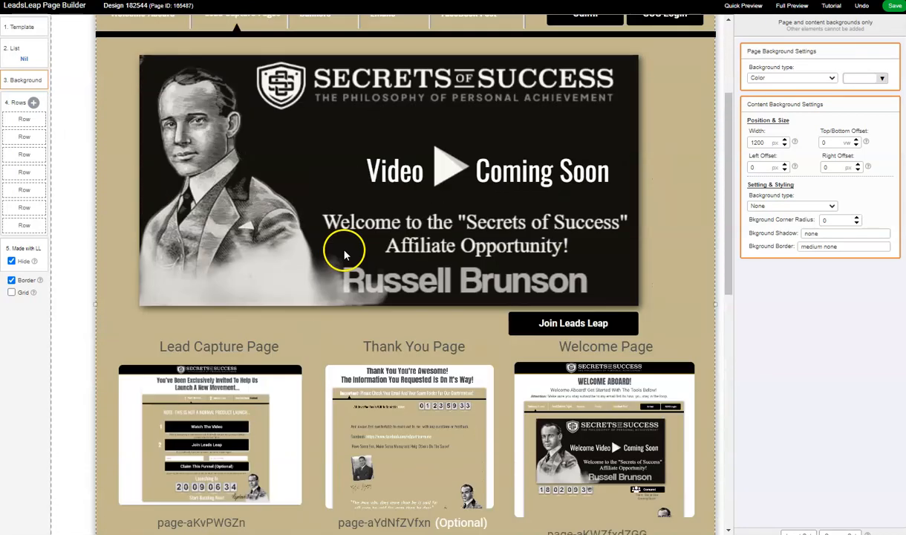
scroll(394, 223, up, 3)
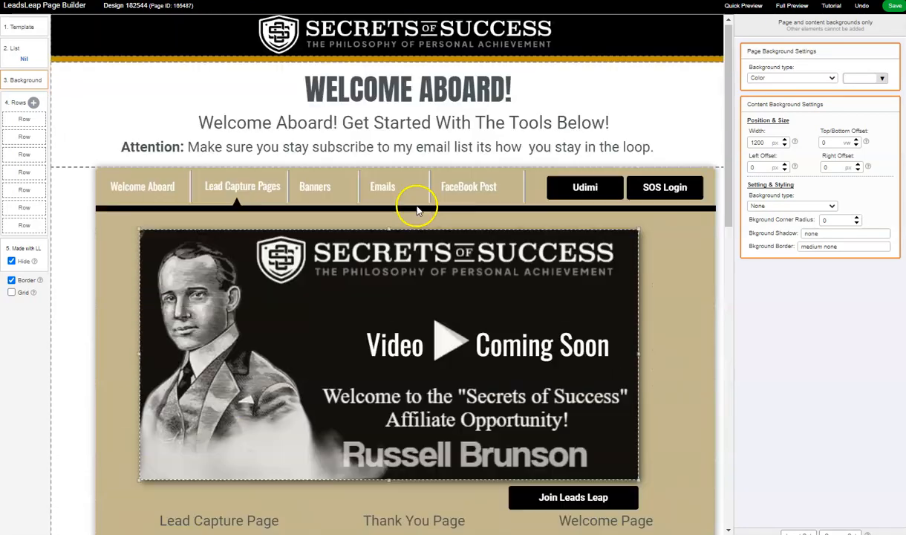
scroll(651, 312, down, 2)
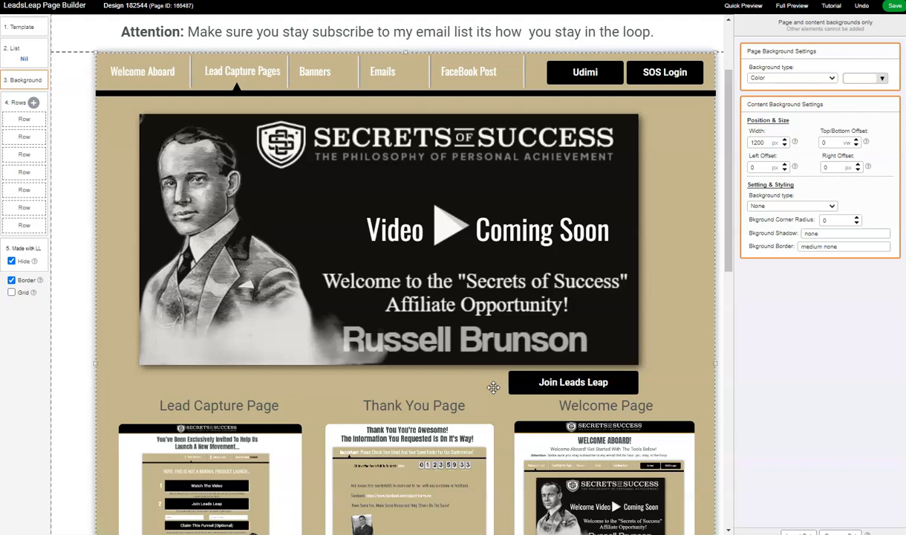
scroll(330, 415, down, 3)
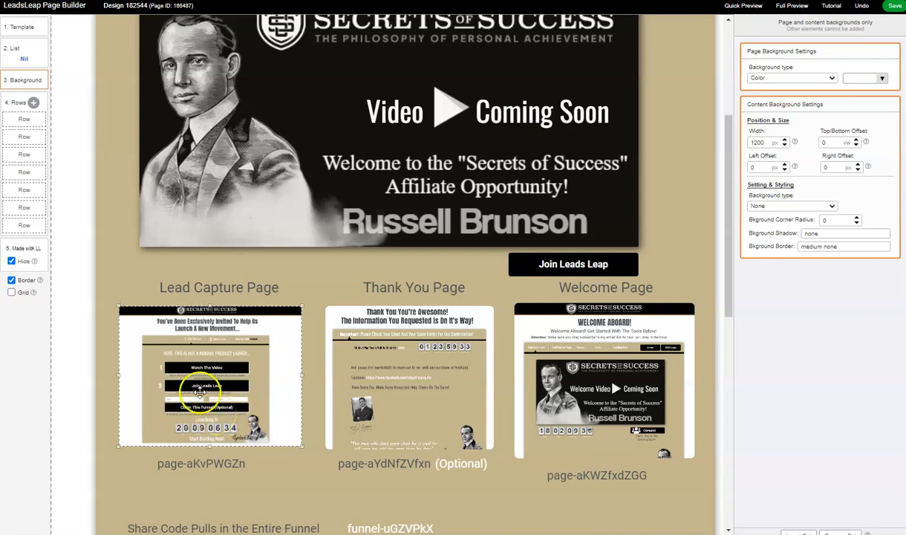
scroll(354, 395, up, 3)
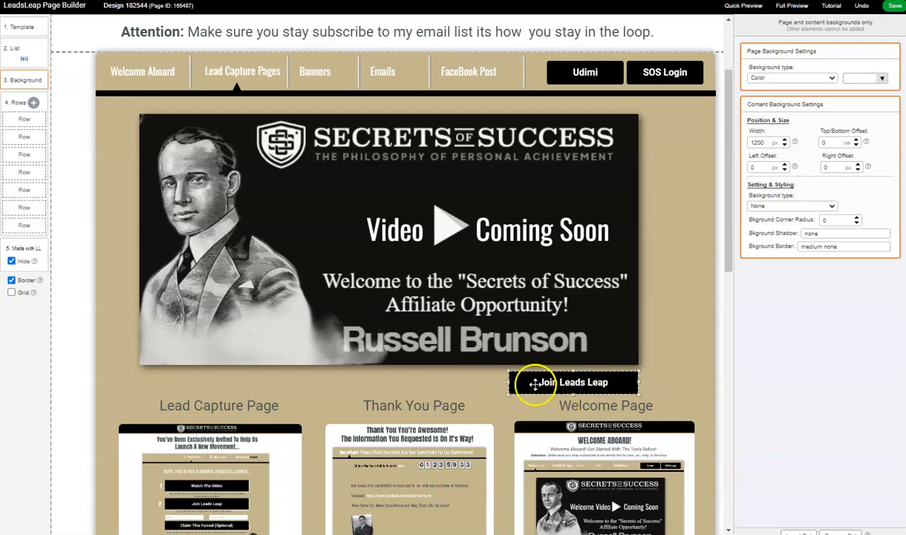
- Examine the click action and destination link of the "Join Leads Leap" button on the Lead Capture Pages page
click(509, 380)
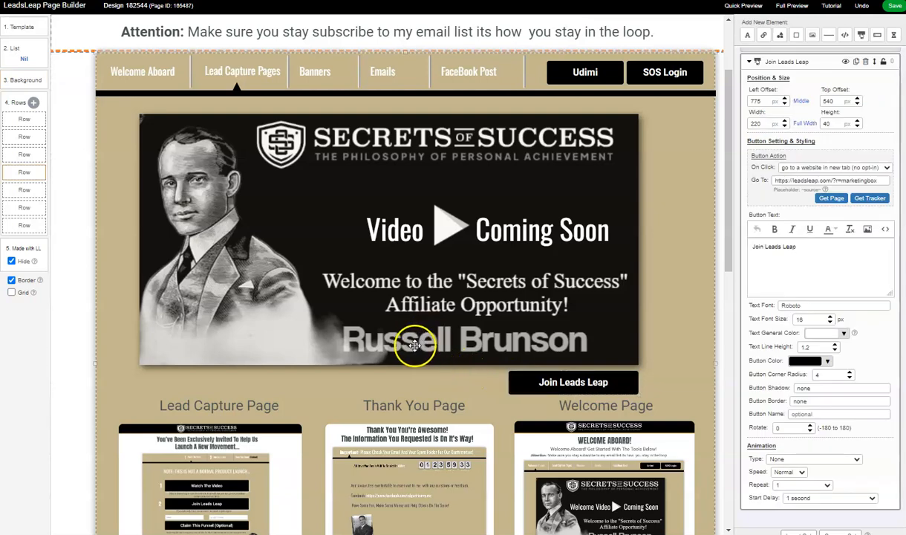
scroll(411, 349, down, 3)
scroll(570, 328, up, 4)
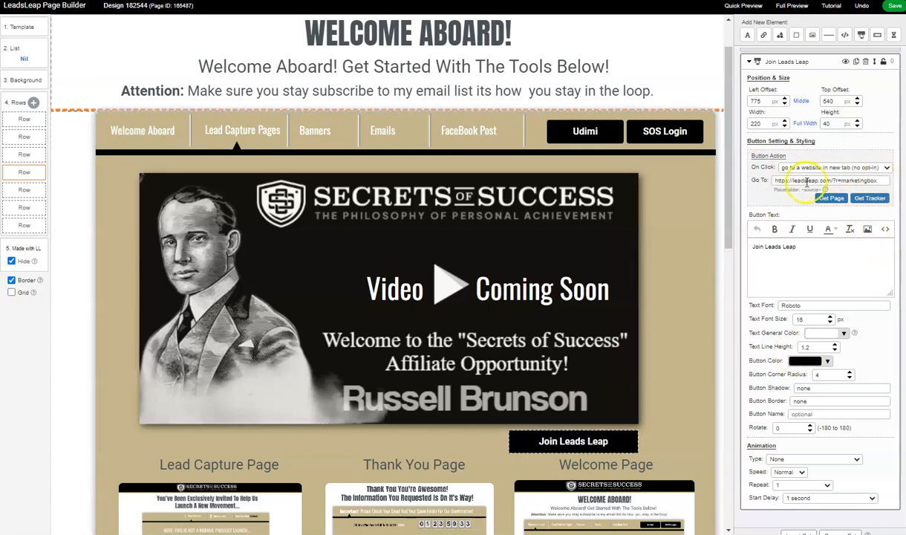
scroll(676, 266, down, 3)
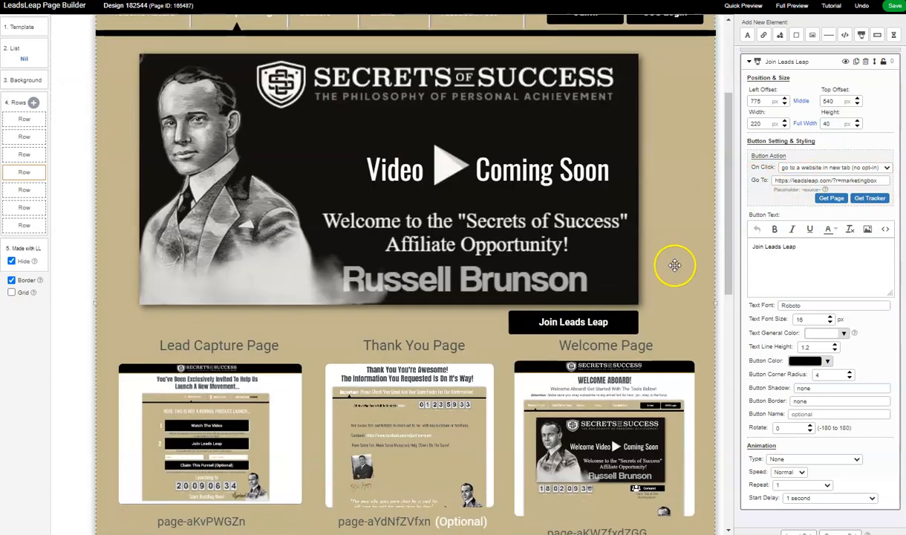
scroll(672, 275, up, 2)
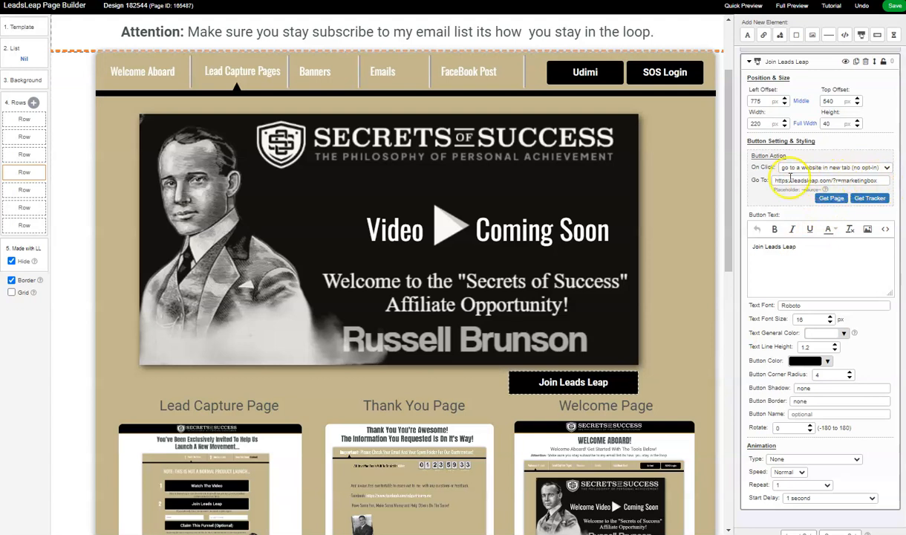
scroll(672, 280, down, 3)
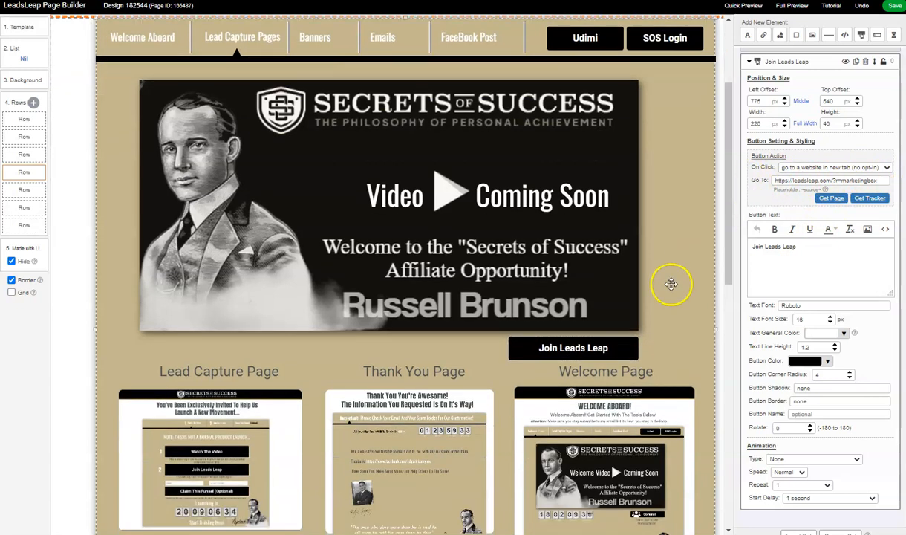
scroll(543, 221, up, 3)
scroll(530, 360, down, 1)
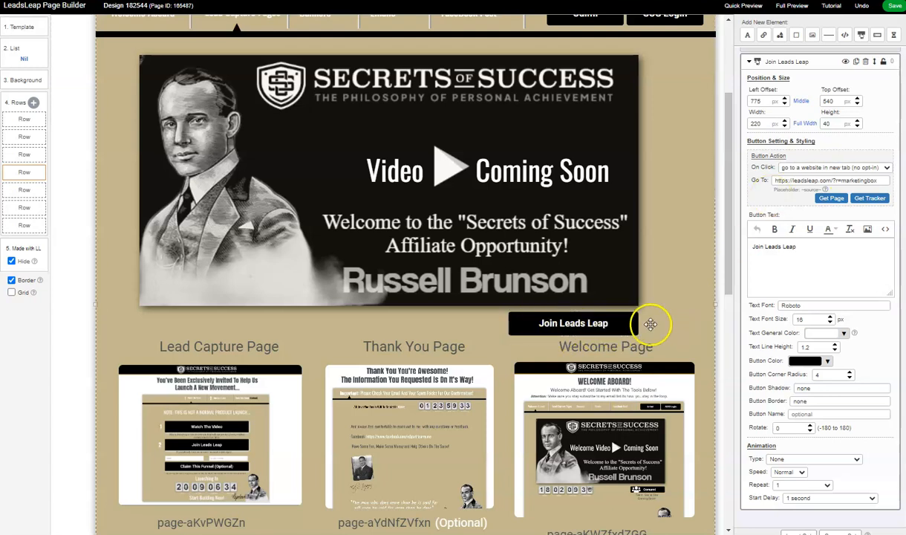
scroll(651, 324, up, 1)
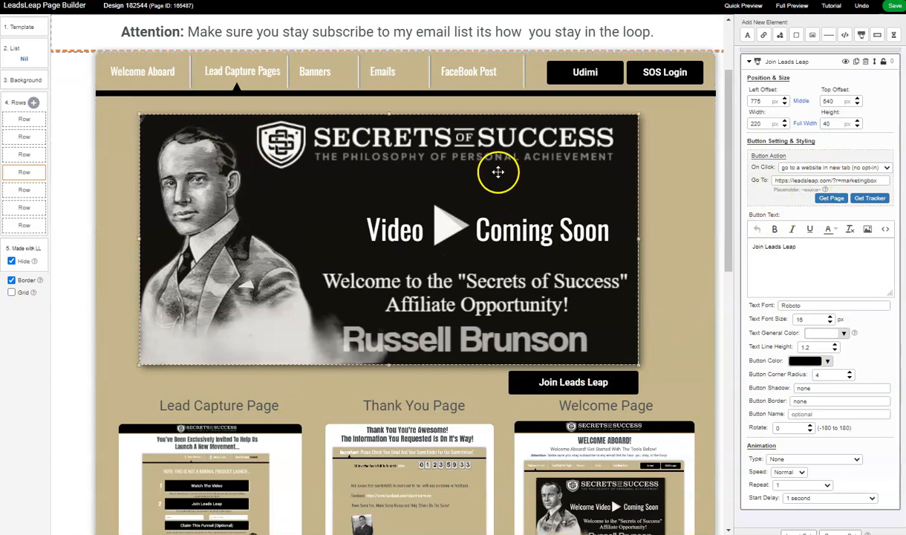
click(573, 385)
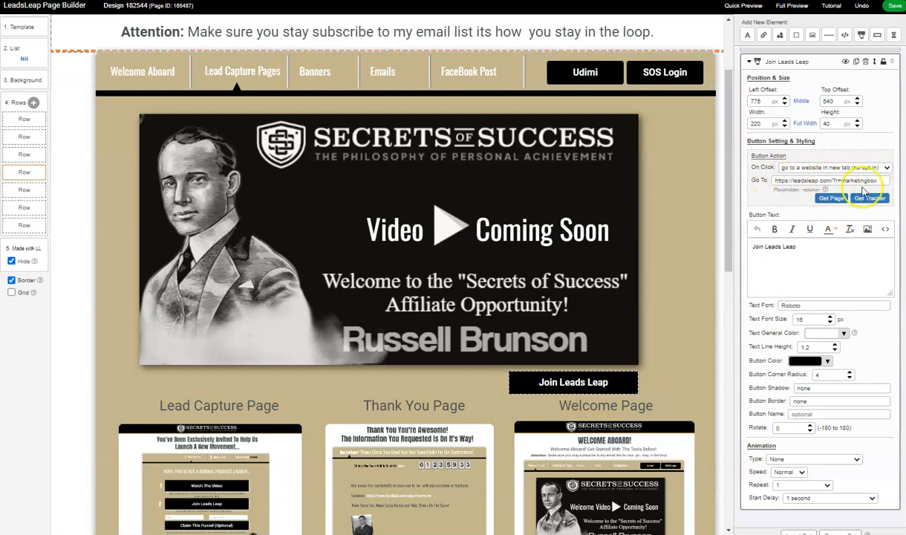
- Check the click action and destination link of the "Udimi" button in the page's navigation bar
scroll(658, 289, up, 3)
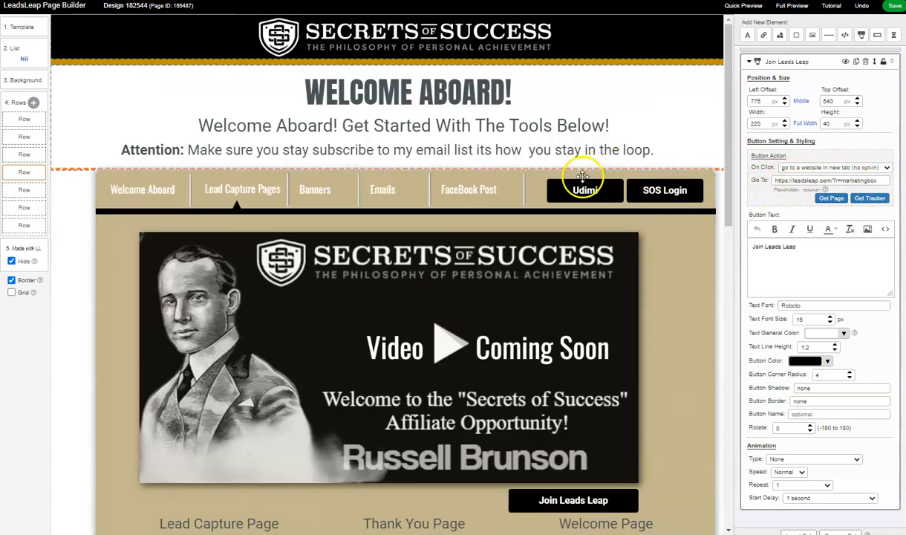
click(584, 190)
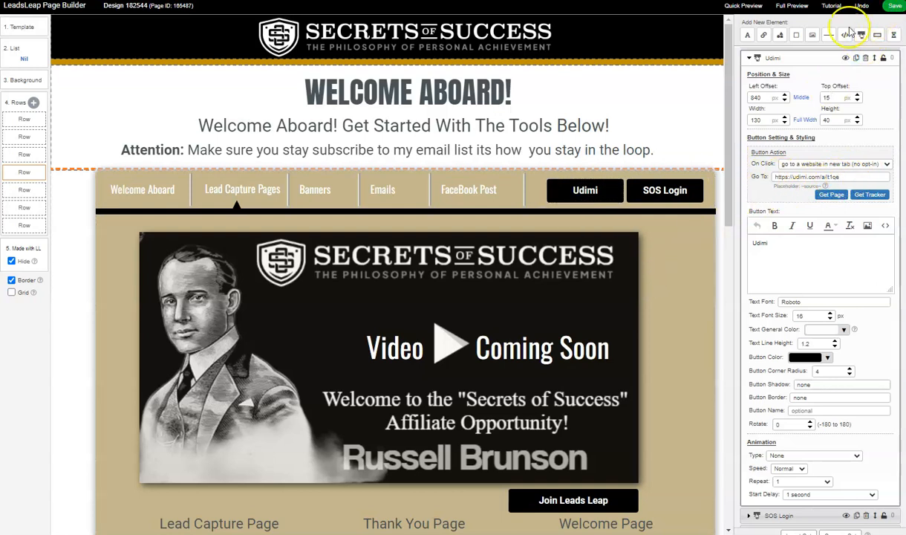
scroll(483, 197, down, 1)
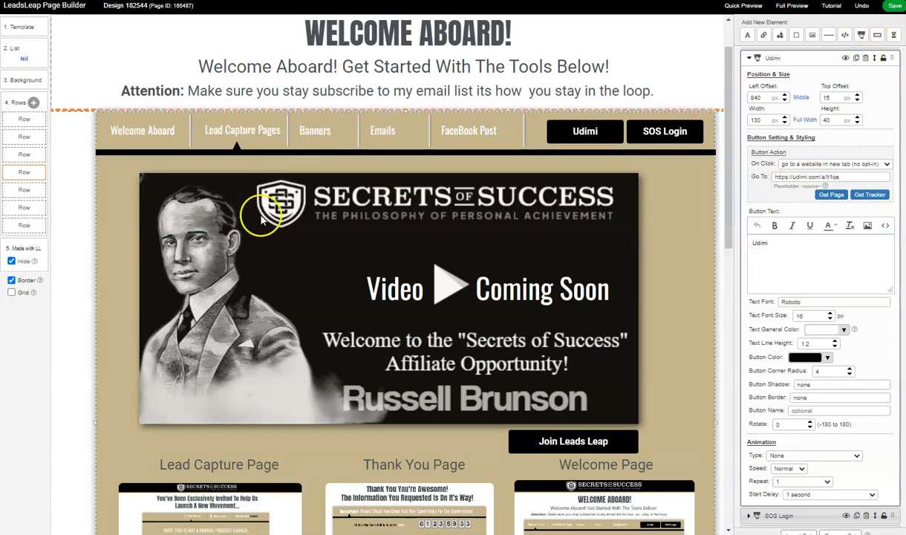
- Look over the lead capture, thank you and welcome page previews with their share codes, the entire-funnel code and the Future Pages section
scroll(261, 215, down, 5)
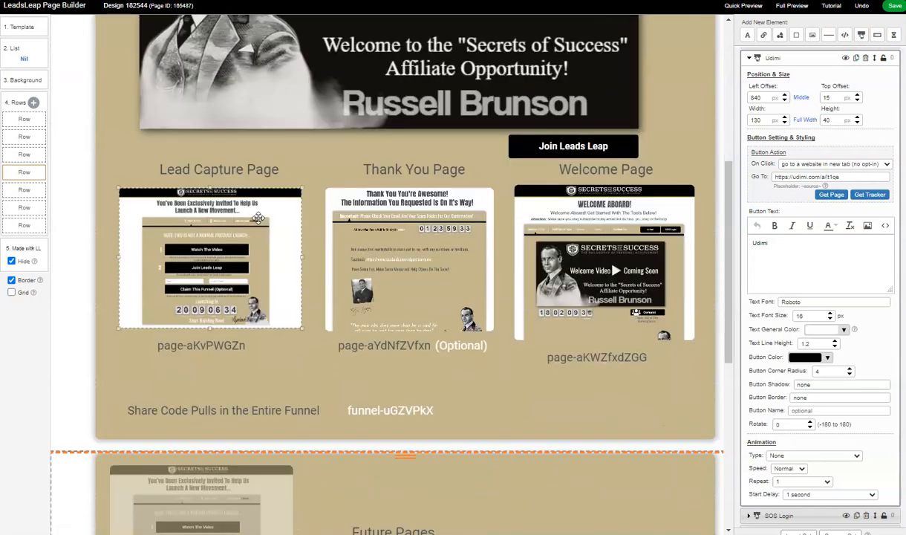
scroll(258, 218, up, 4)
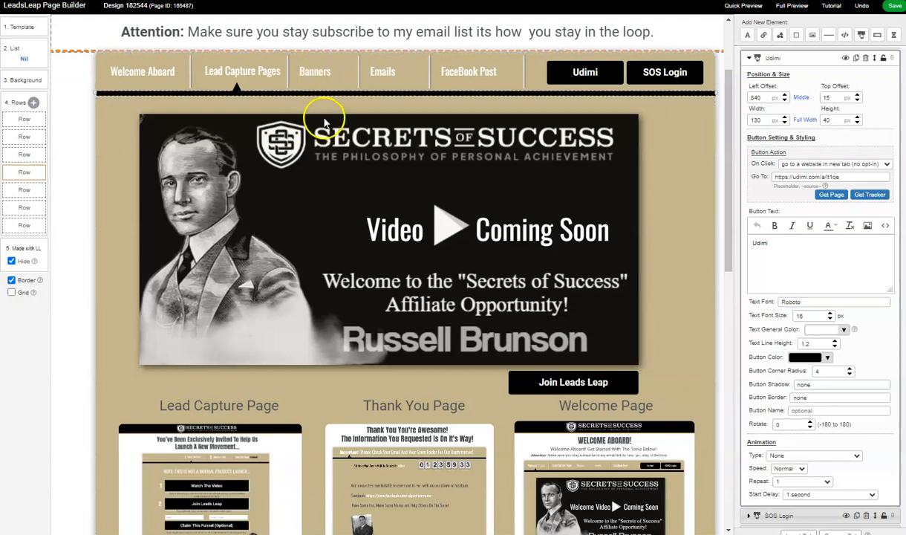
scroll(195, 145, down, 4)
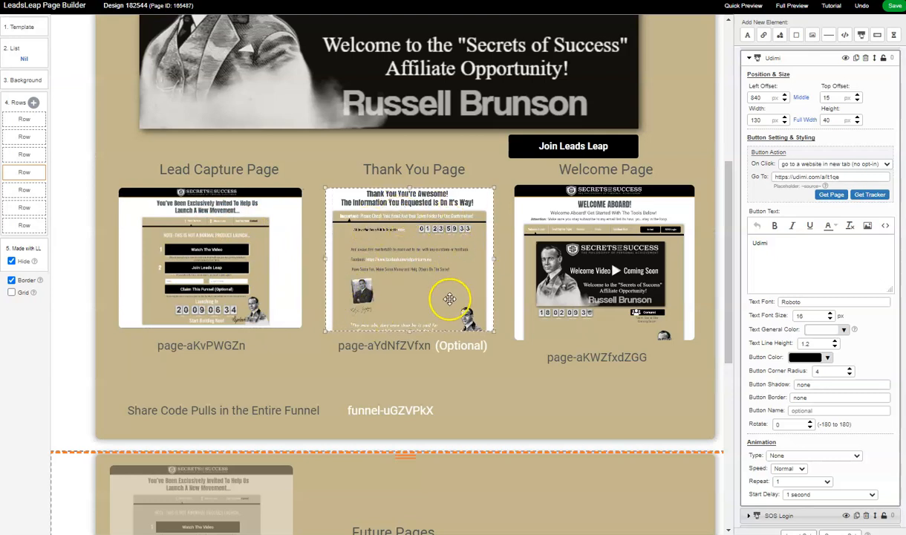
scroll(566, 358, up, 3)
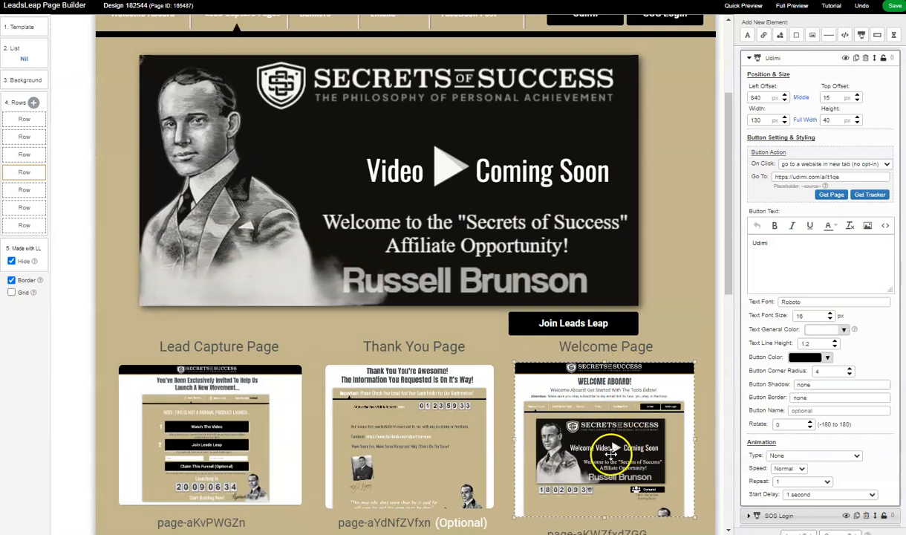
scroll(609, 451, up, 1)
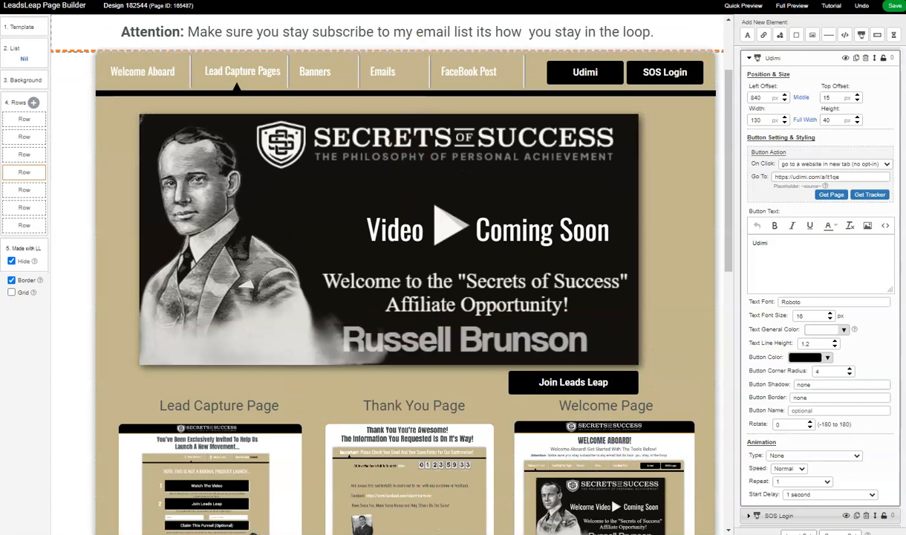
scroll(202, 293, down, 6)
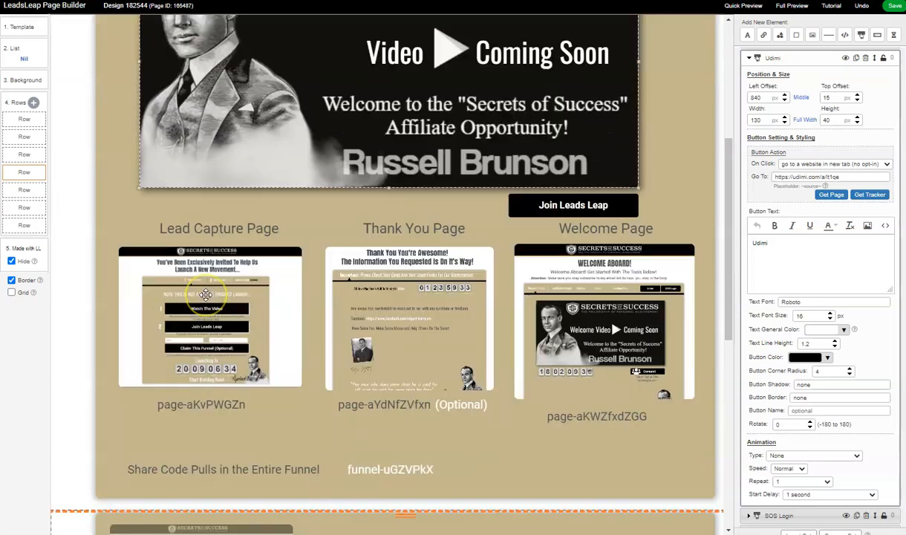
scroll(350, 306, up, 1)
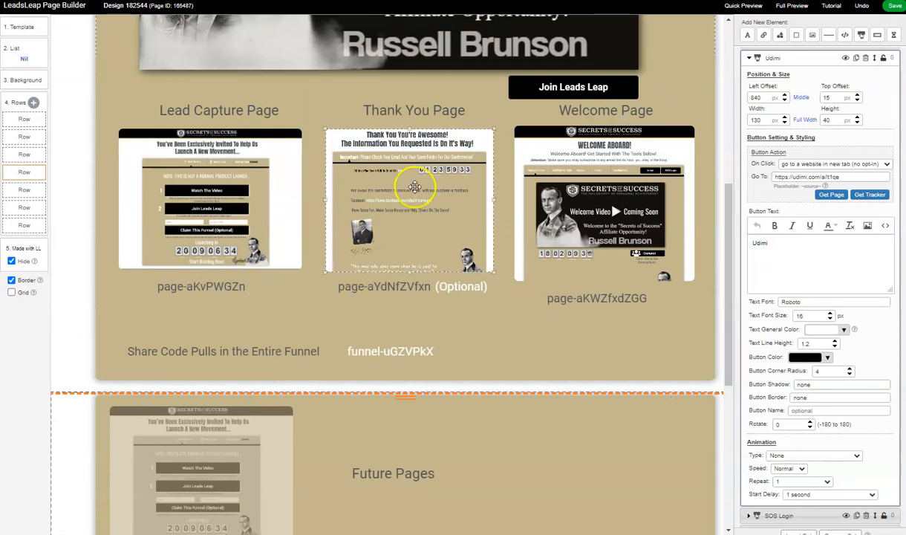
scroll(405, 208, up, 1)
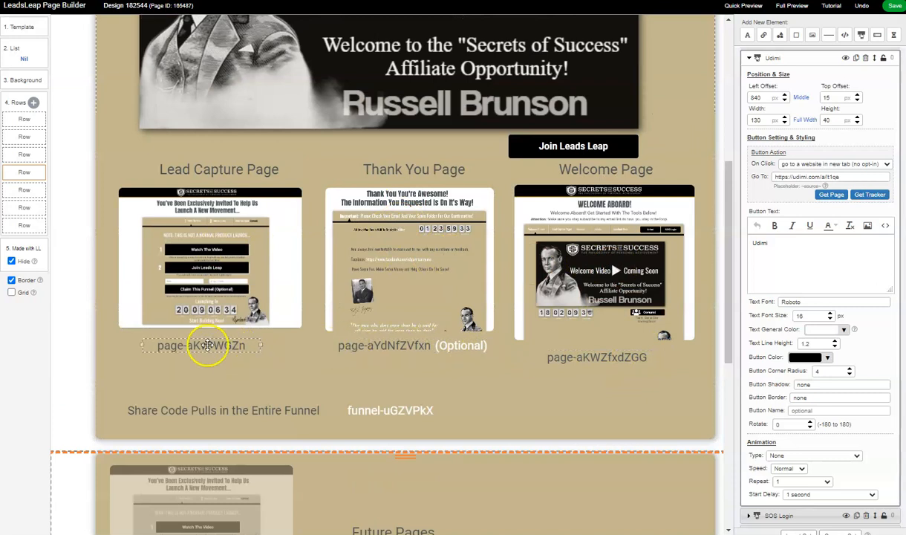
scroll(252, 289, down, 2)
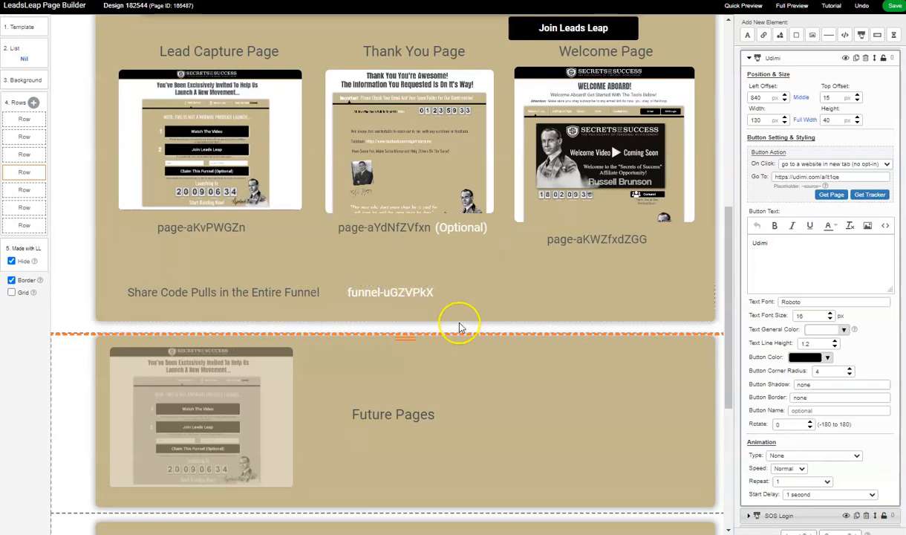
scroll(457, 327, up, 1)
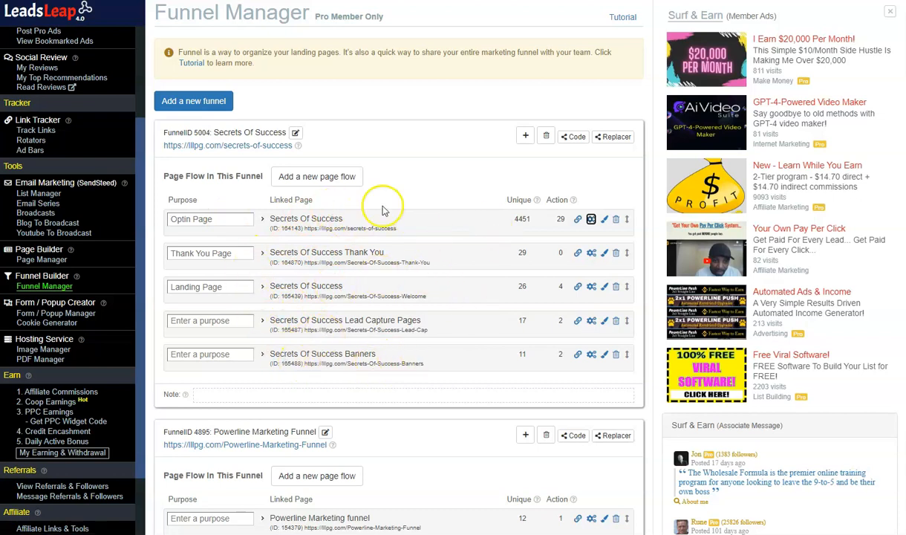
- Switch to the Page Manager and look through the pages belonging to the Secrets Of Success funnel
key(ctrl+Tab)
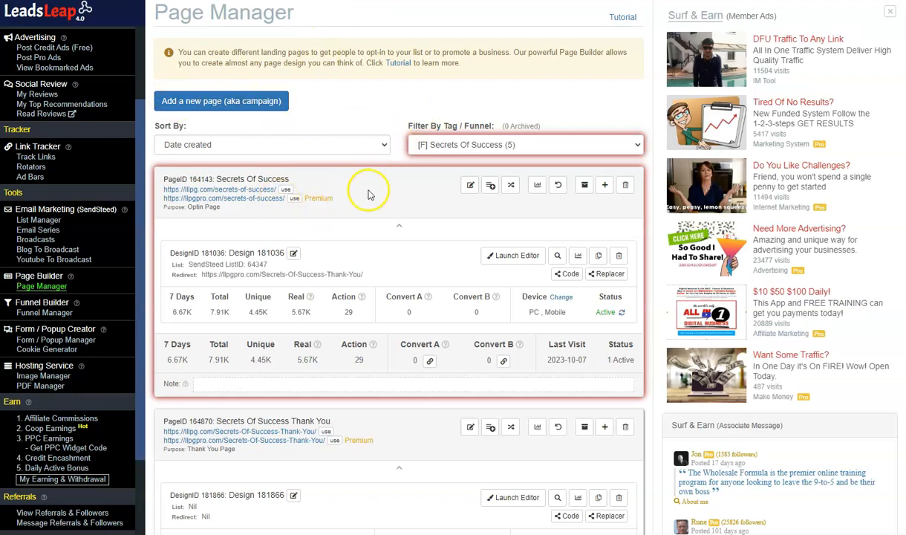
key(ctrl+shift+Tab)
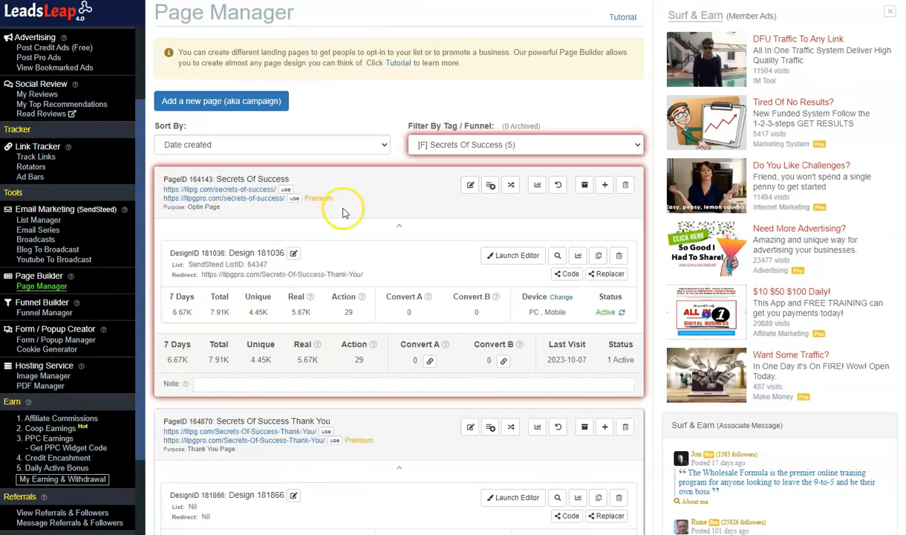
scroll(344, 213, down, 5)
scroll(344, 318, down, 6)
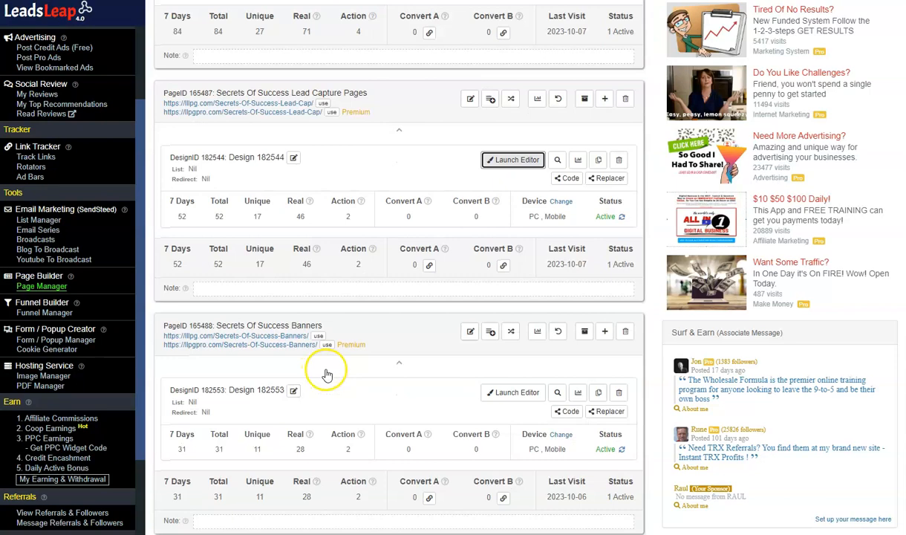
scroll(327, 376, up, 12)
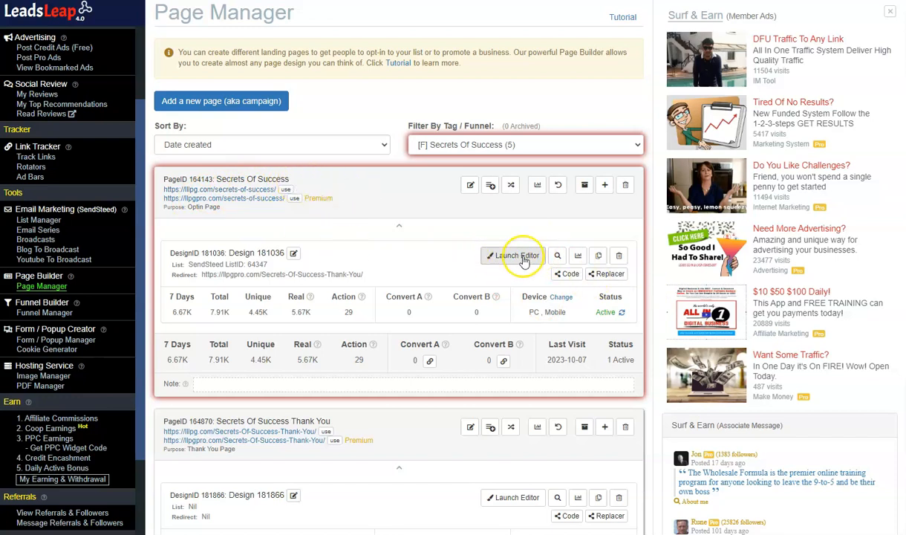
- Open the design of the "Secrets Of Success Thank You" page in the page editor
scroll(438, 334, down, 3)
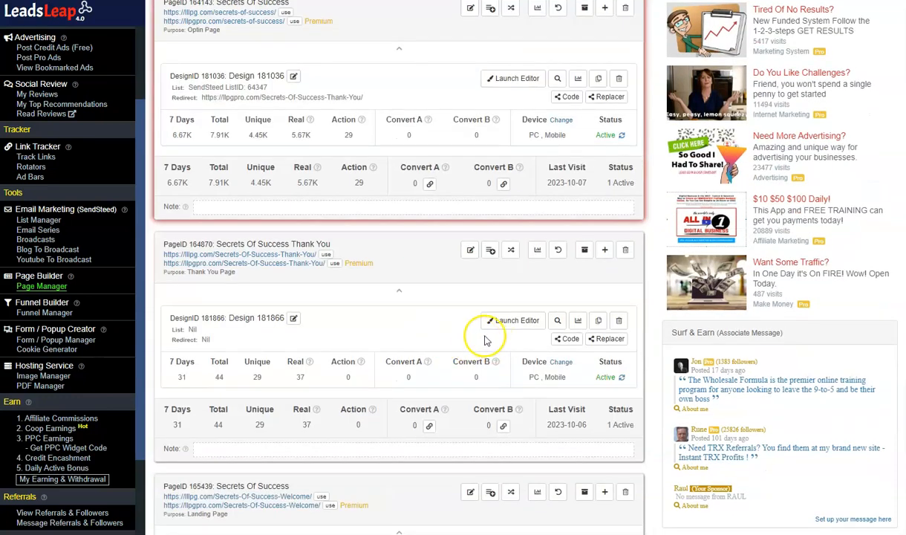
scroll(317, 240, down, 1)
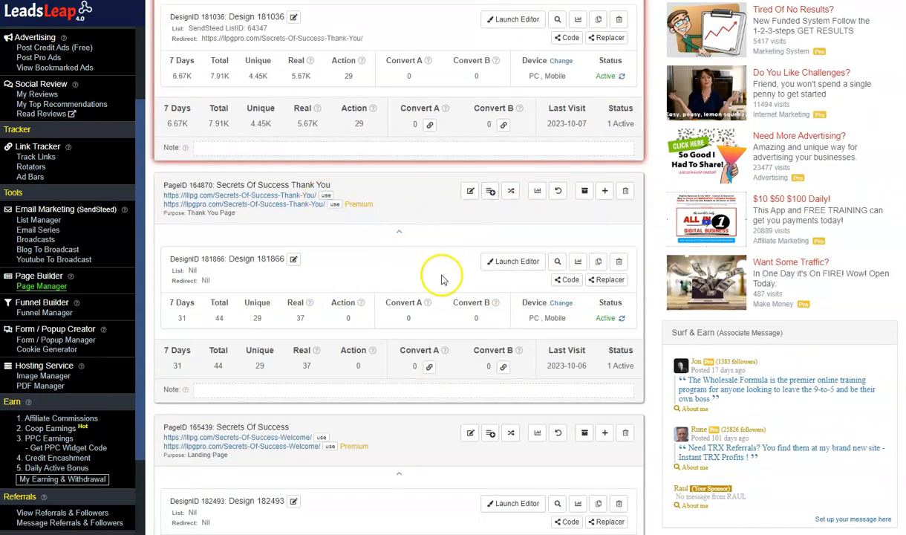
scroll(357, 258, down, 4)
scroll(355, 260, up, 3)
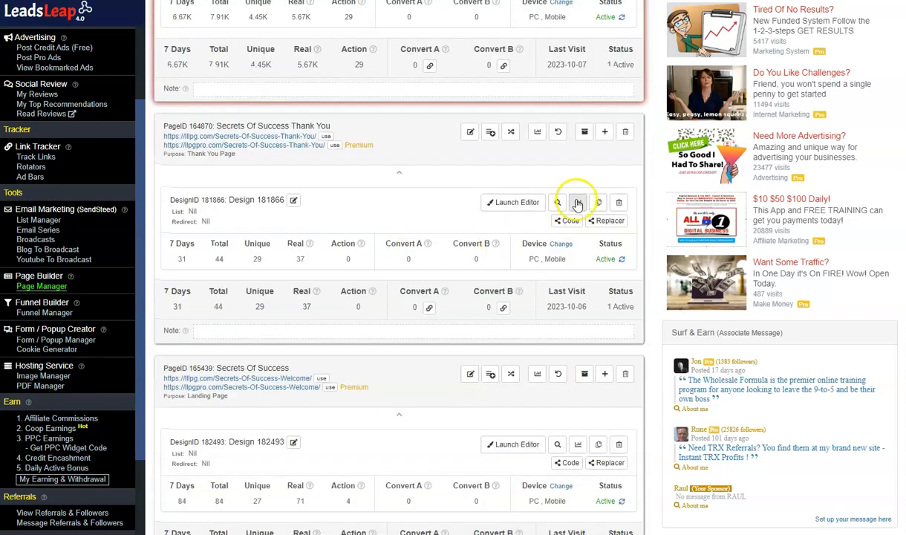
click(515, 206)
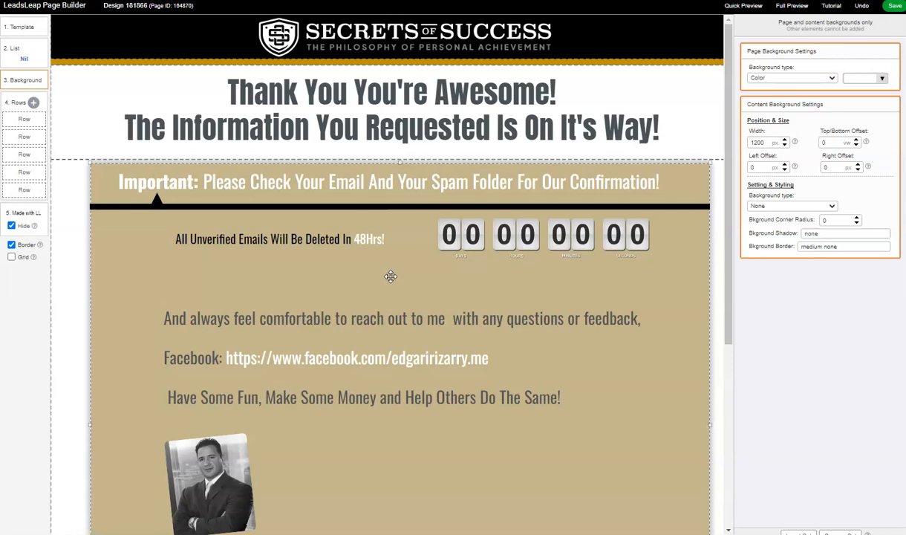
- Review the thank you page's headline, email confirmation notice, countdown timer and contact message
scroll(391, 277, down, 2)
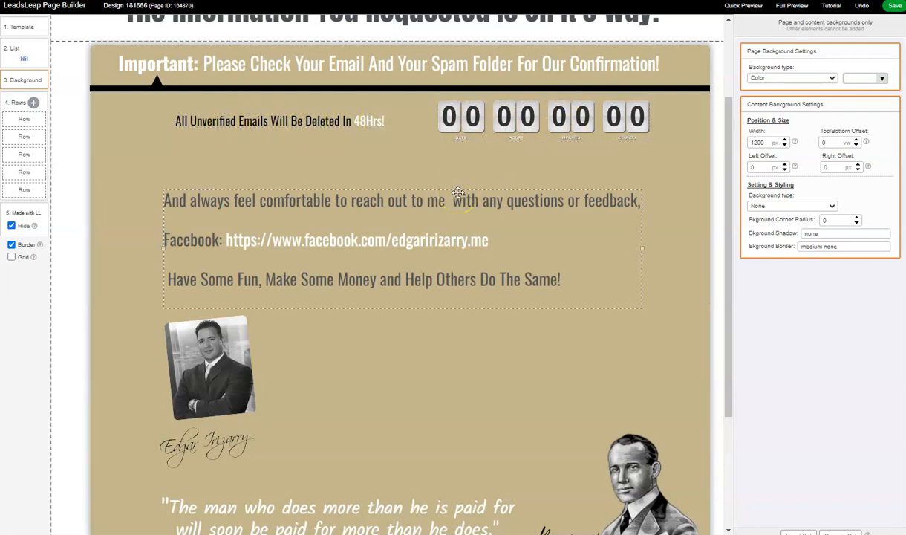
scroll(461, 187, up, 2)
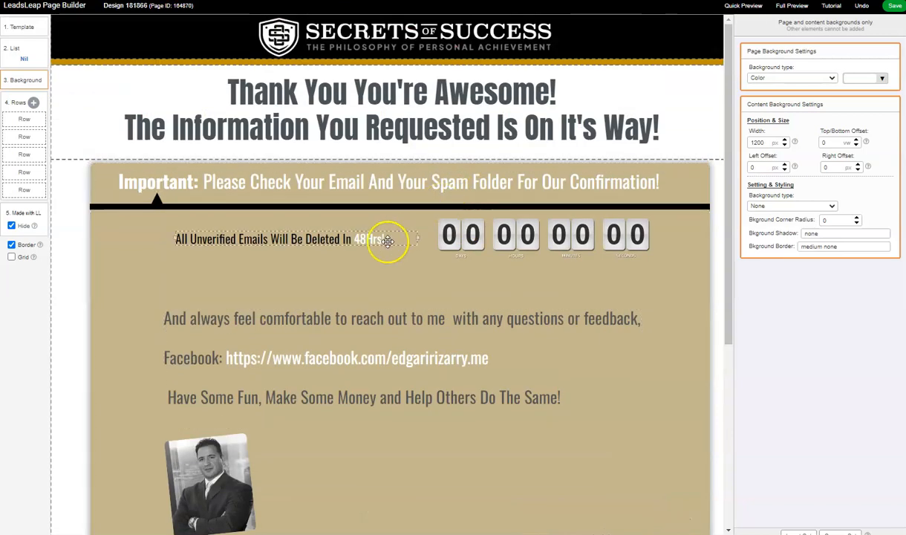
scroll(387, 242, down, 1)
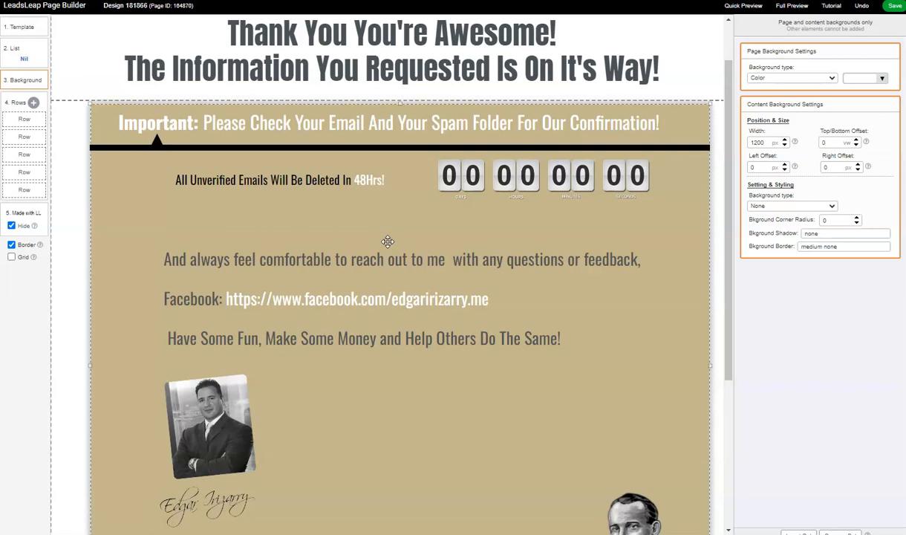
scroll(388, 241, down, 1)
scroll(387, 241, down, 3)
- Inspect the portrait photo's image settings on the thank you page, plus the signature image, the closing quote and the copyright footer
click(201, 300)
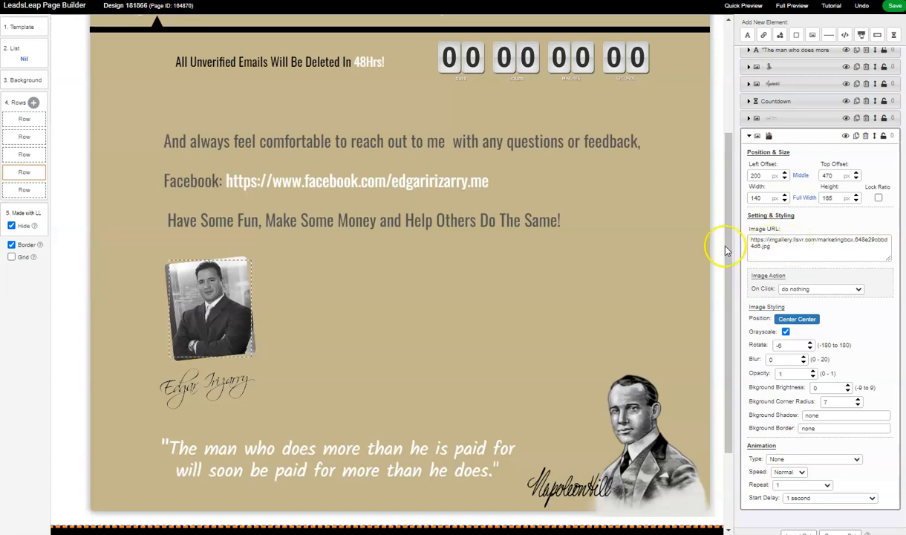
scroll(355, 344, down, 4)
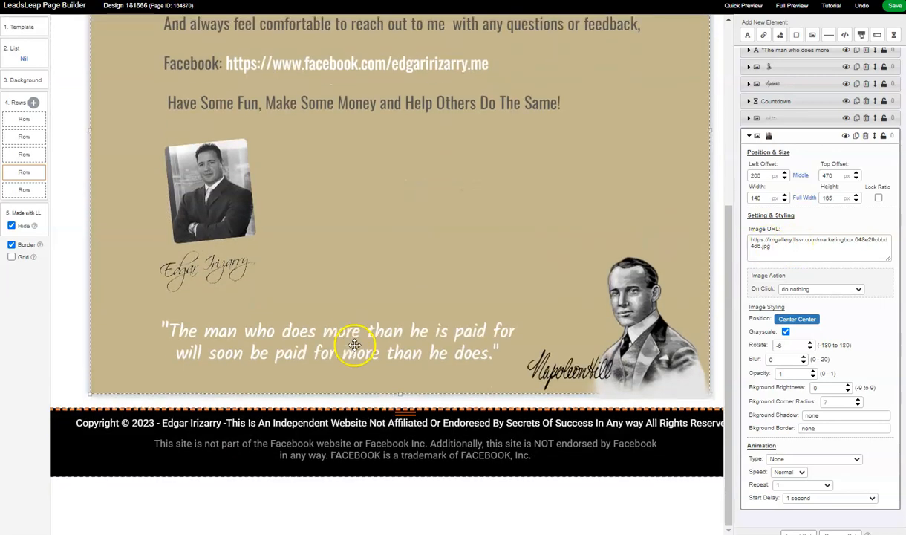
click(210, 272)
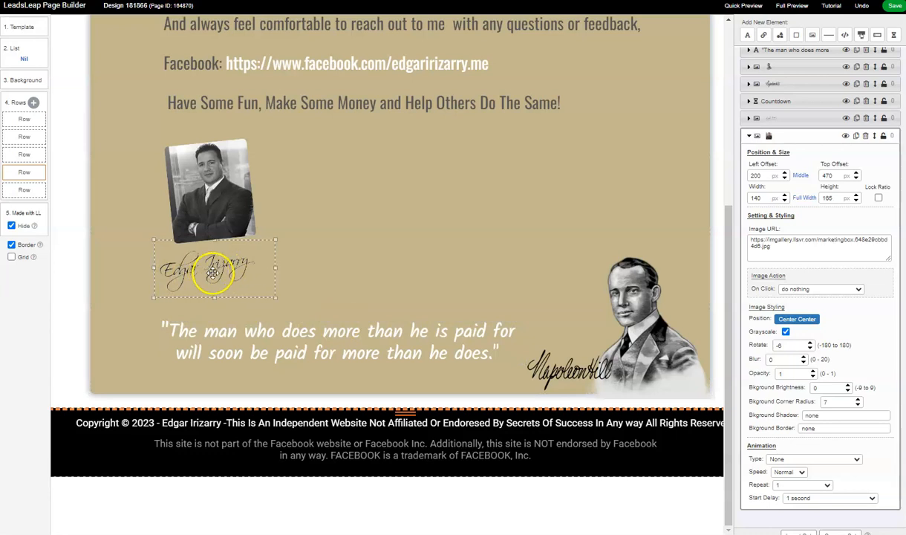
scroll(416, 412, up, 10)
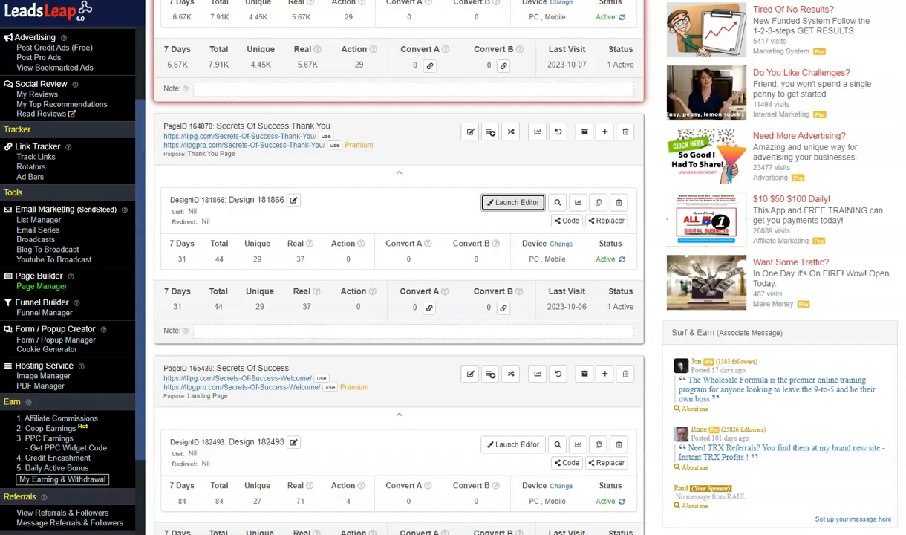
- Find the "Secrets Of Success Lead Capture Pages" entry in the Page Manager and switch to its design in the page editor
scroll(297, 296, down, 3)
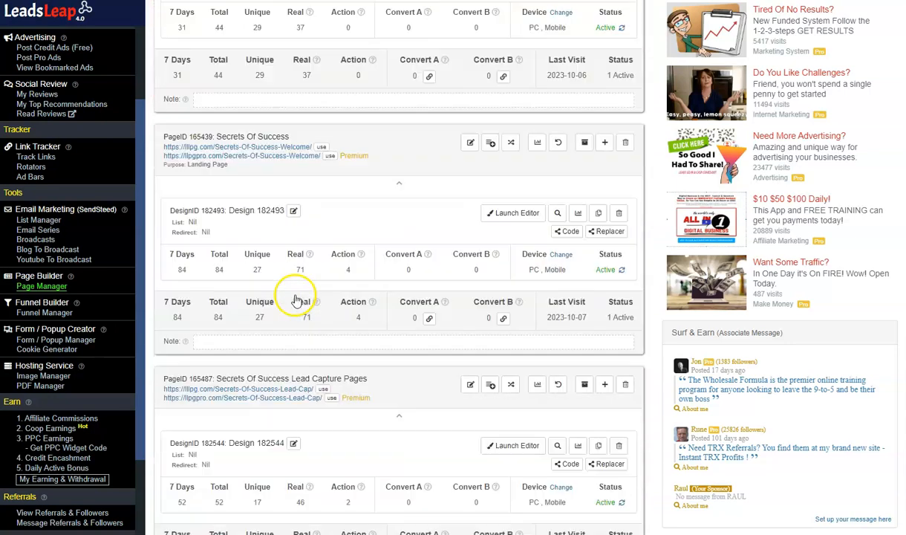
scroll(296, 295, down, 2)
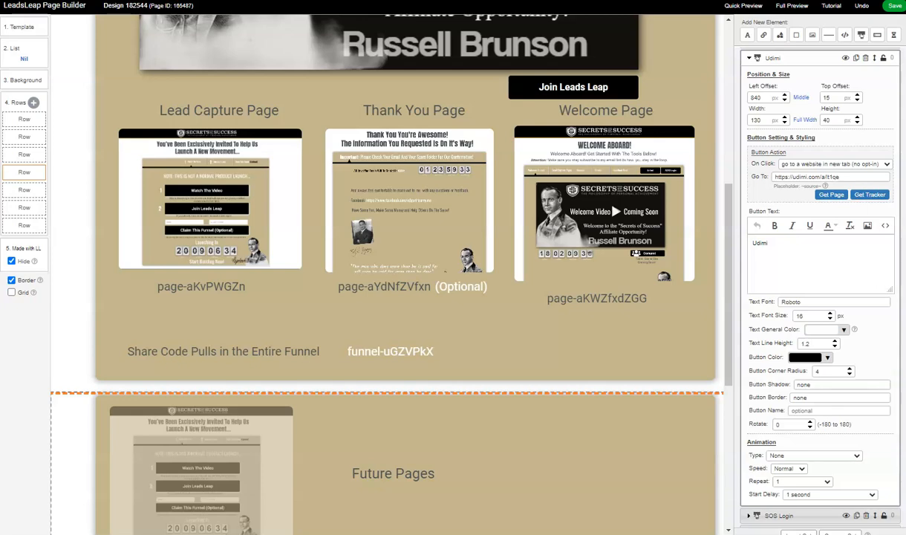
scroll(488, 209, up, 5)
scroll(495, 209, up, 2)
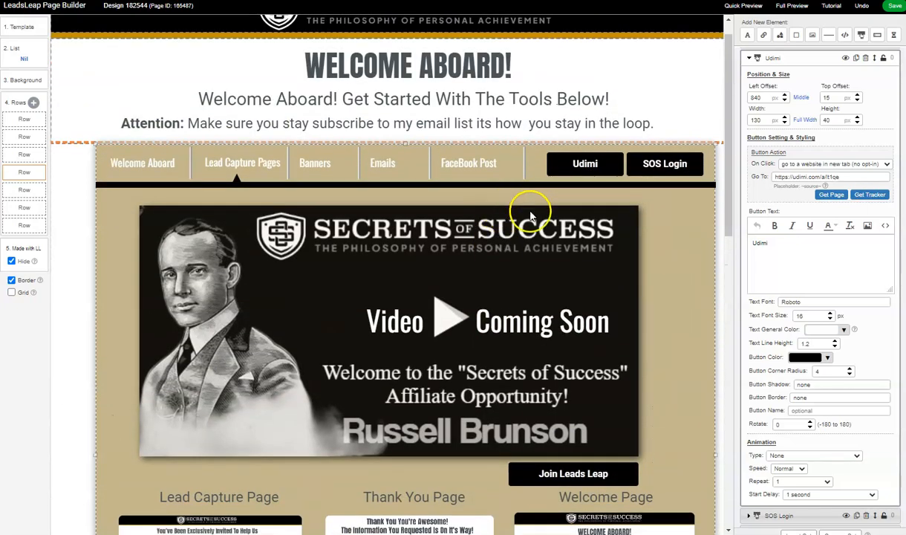
- Examine the Lead Capture Pages design from its Banners, Emails and FaceBook Post links down to the closing quote and footer
scroll(575, 303, down, 2)
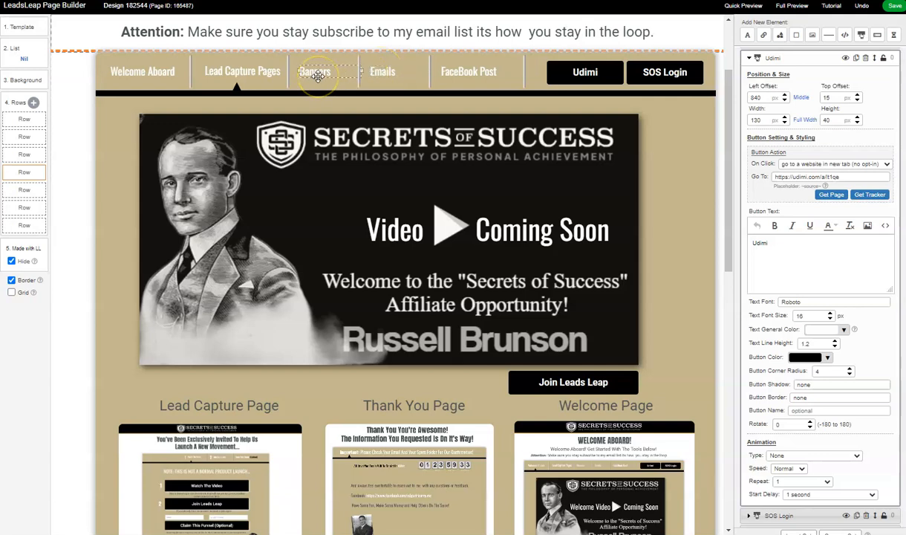
scroll(333, 197, down, 7)
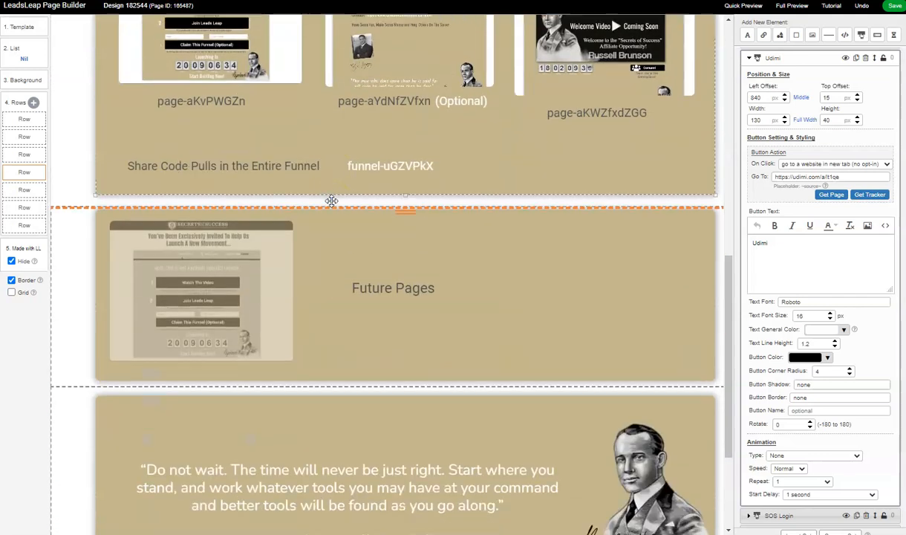
scroll(349, 208, down, 2)
scroll(364, 212, down, 1)
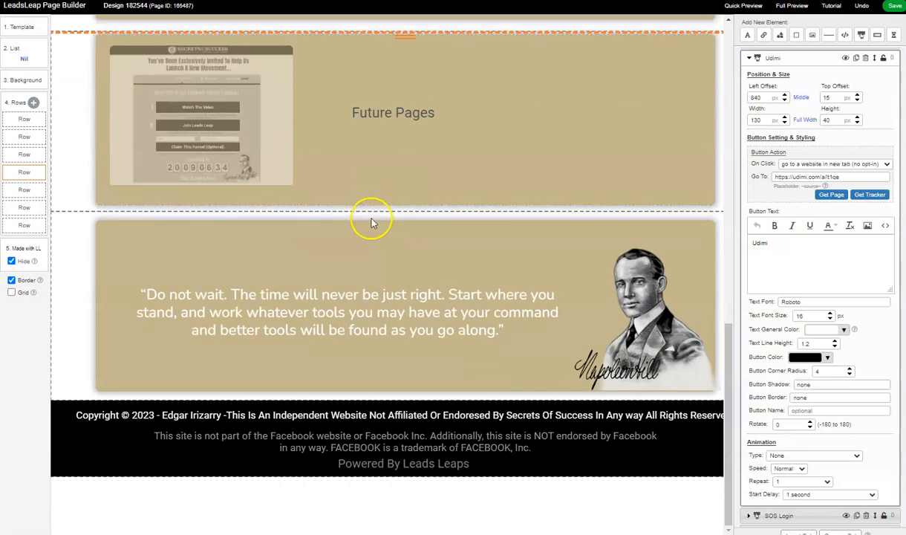
scroll(515, 229, up, 6)
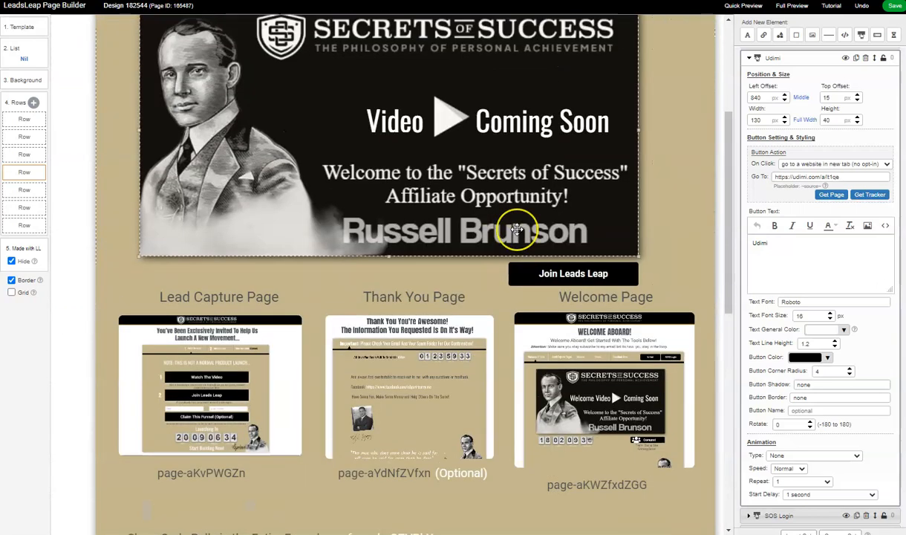
scroll(517, 229, up, 2)
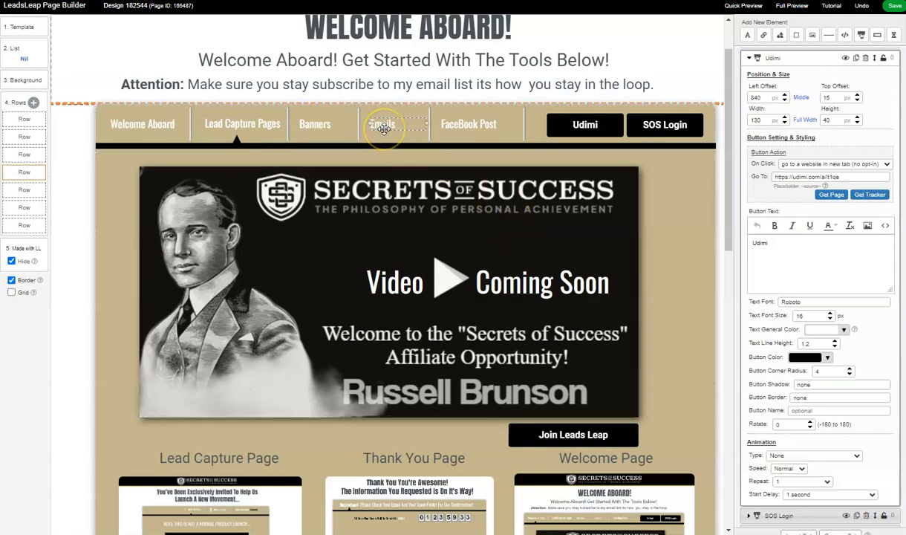
click(485, 125)
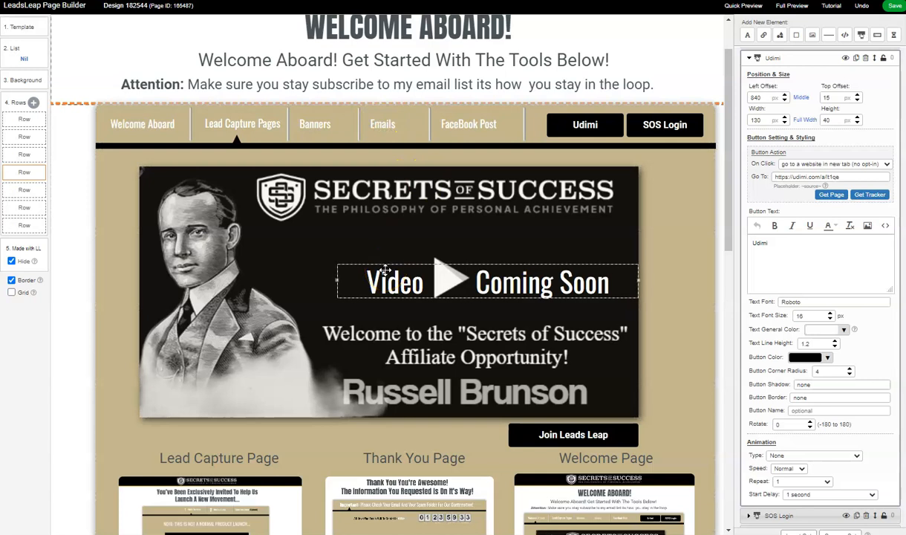
- Review the lead capture, thank you and welcome page previews with their share codes, the entire-funnel code and the Future Pages section
scroll(351, 275, down, 1)
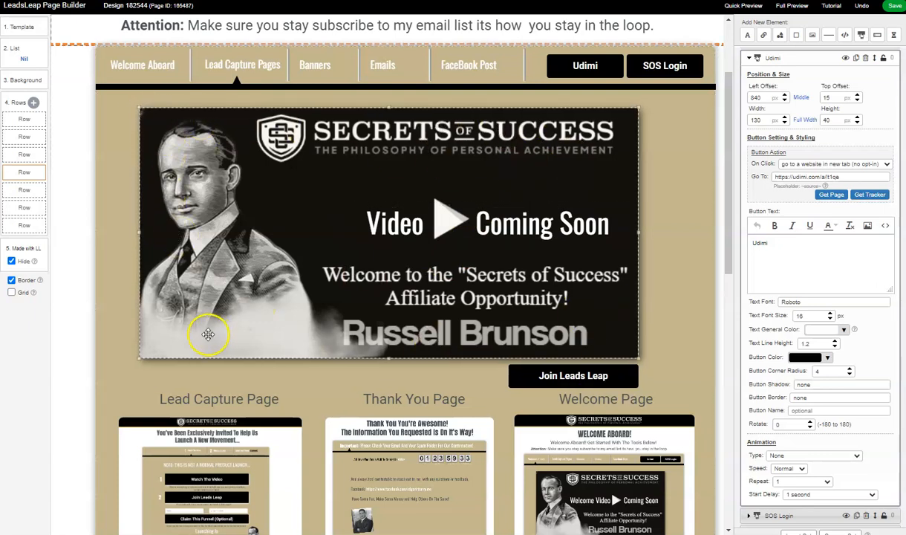
scroll(198, 335, down, 1)
scroll(197, 335, down, 8)
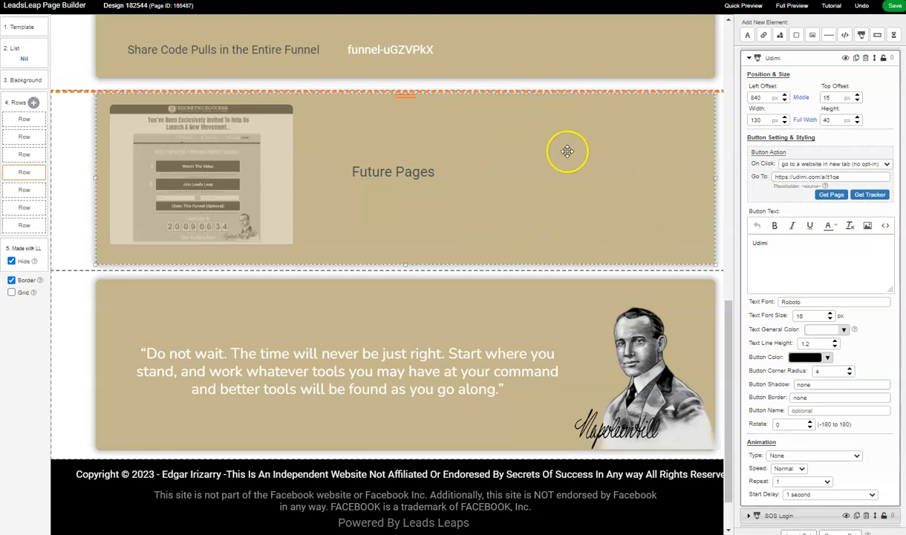
scroll(518, 261, up, 2)
scroll(518, 261, up, 10)
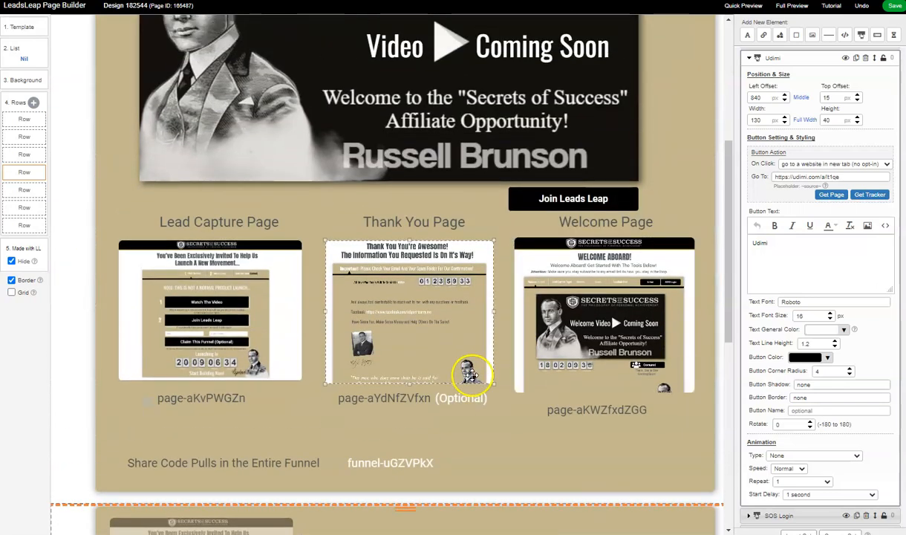
scroll(472, 374, down, 3)
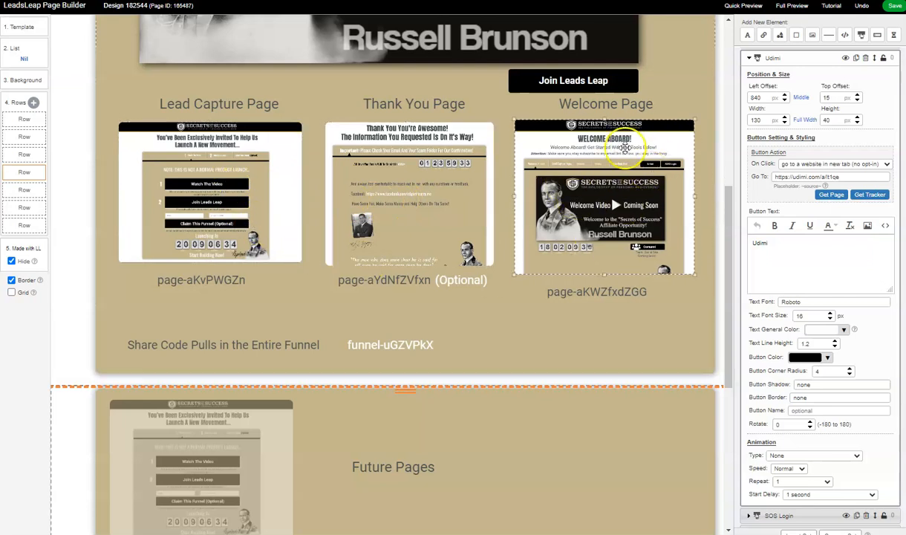
scroll(572, 314, down, 2)
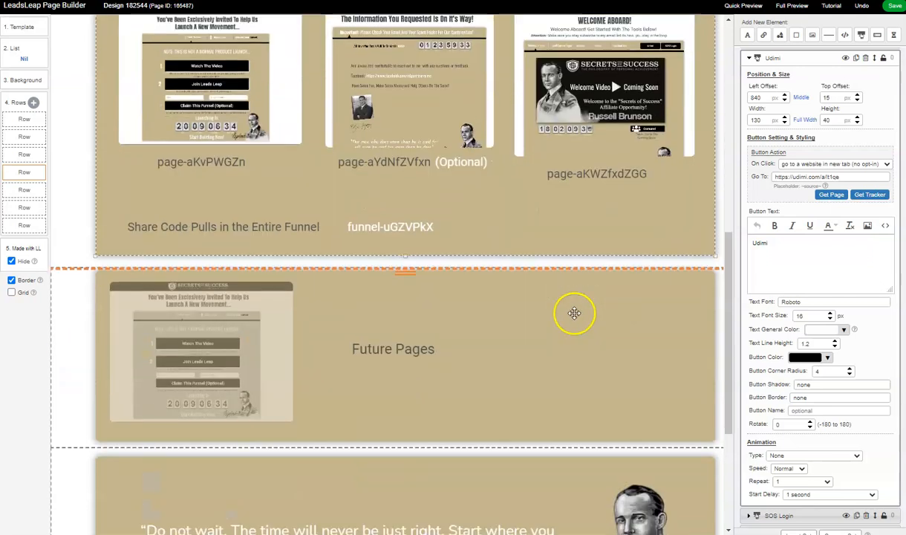
scroll(599, 193, up, 1)
scroll(599, 193, up, 2)
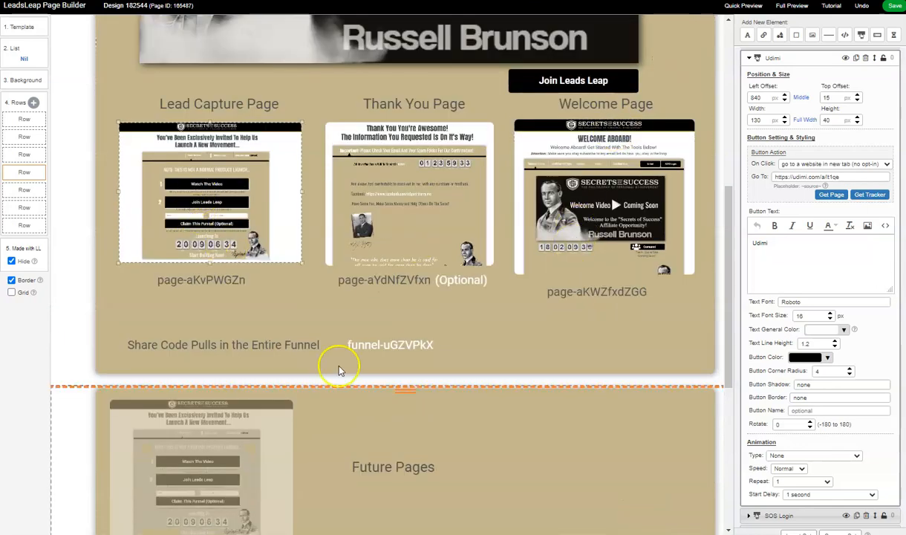
scroll(482, 362, down, 6)
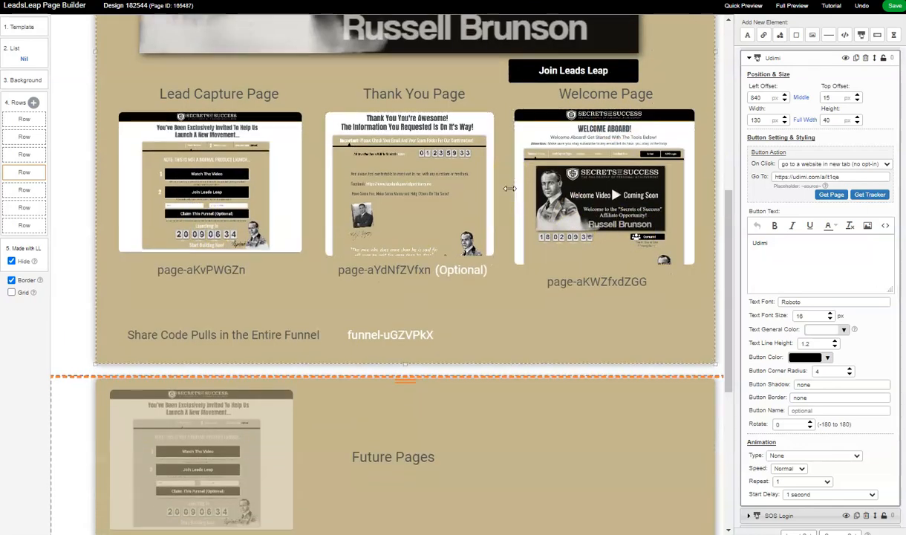
scroll(482, 362, up, 10)
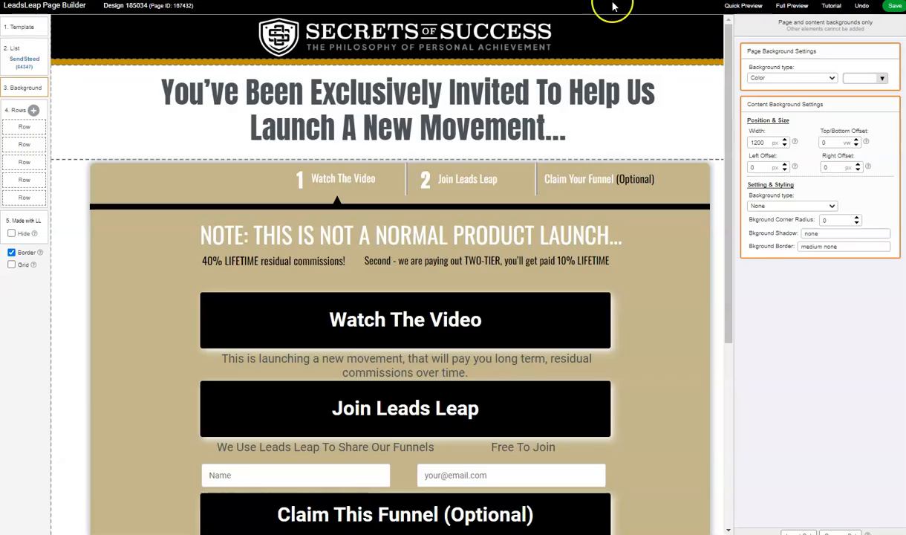
- Examine the lead capture page design, from its video, join and claim-funnel buttons and opt-in fields to the launch countdown
scroll(411, 175, down, 3)
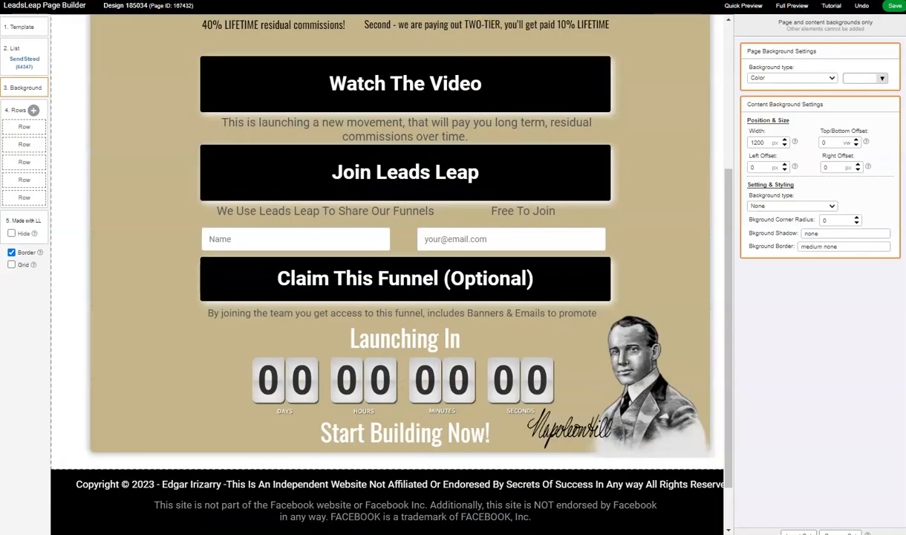
scroll(360, 372, up, 3)
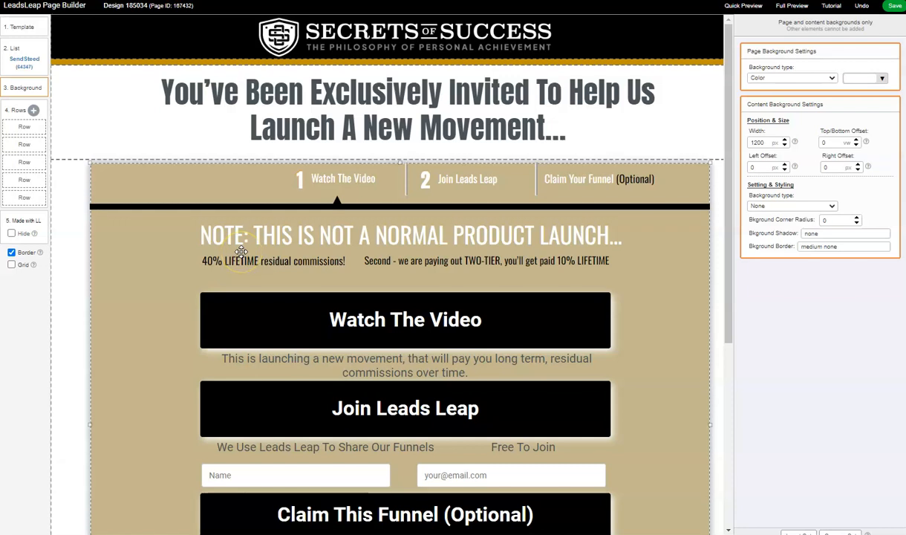
scroll(231, 276, down, 5)
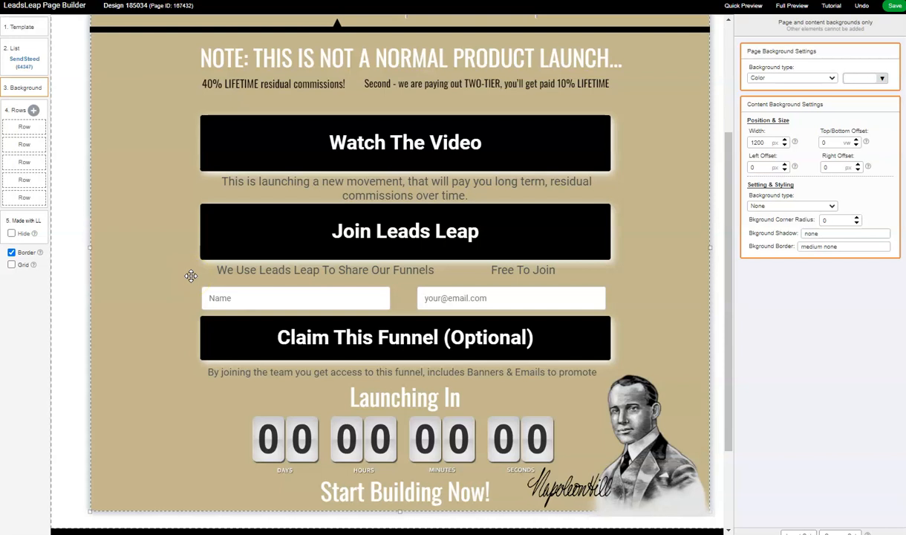
scroll(191, 275, up, 3)
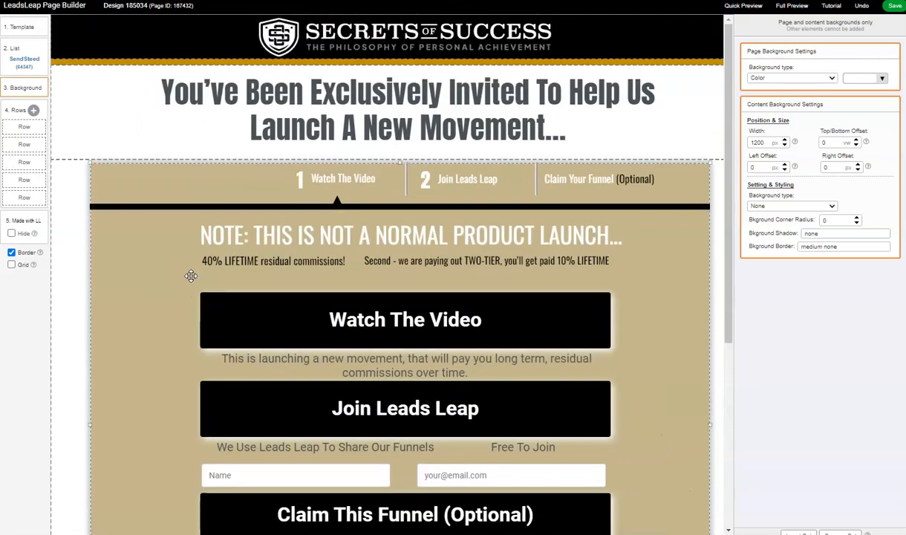
scroll(191, 276, down, 3)
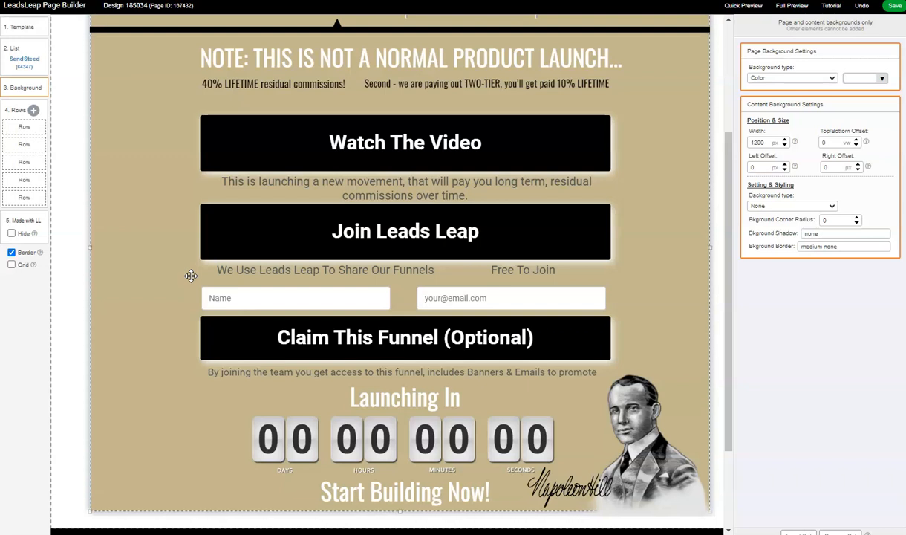
scroll(191, 276, up, 2)
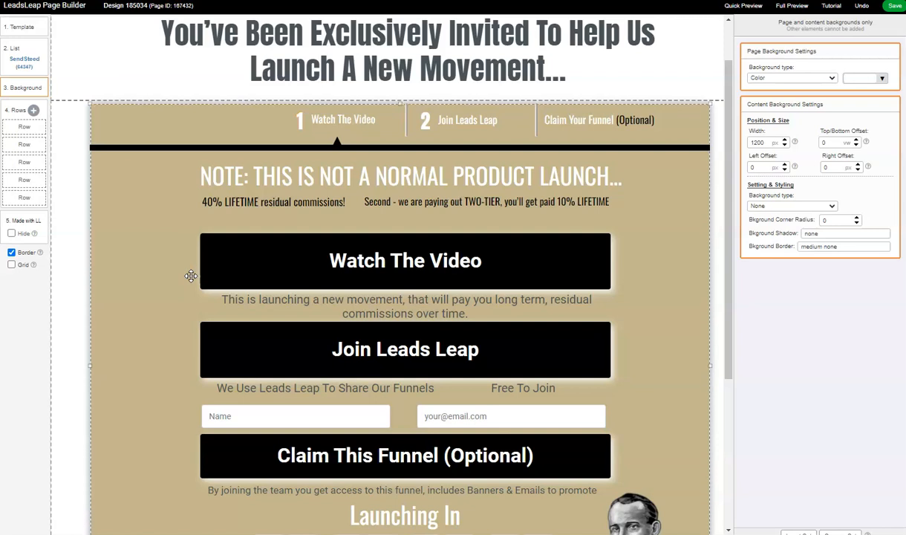
scroll(140, 225, down, 2)
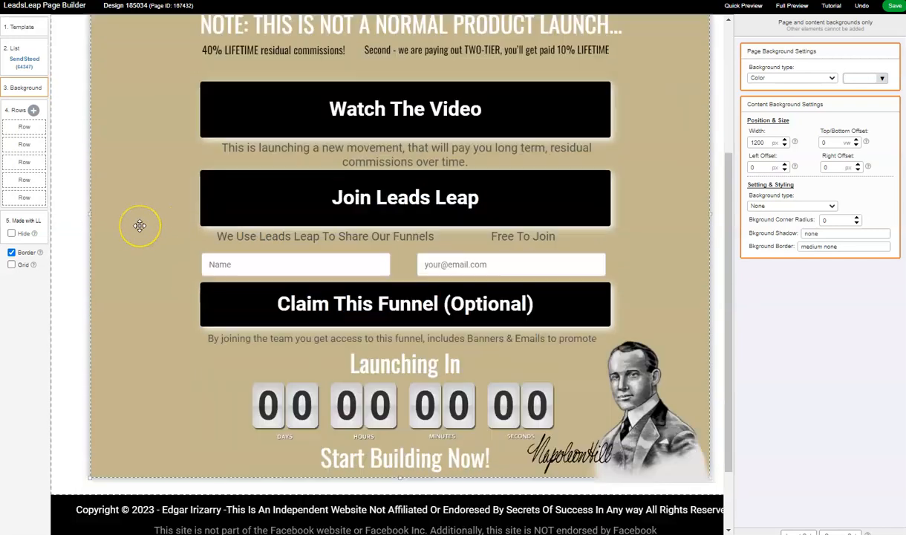
- Switch back to the thank you page design and skim its headline, verification countdown and contact message
scroll(141, 224, up, 2)
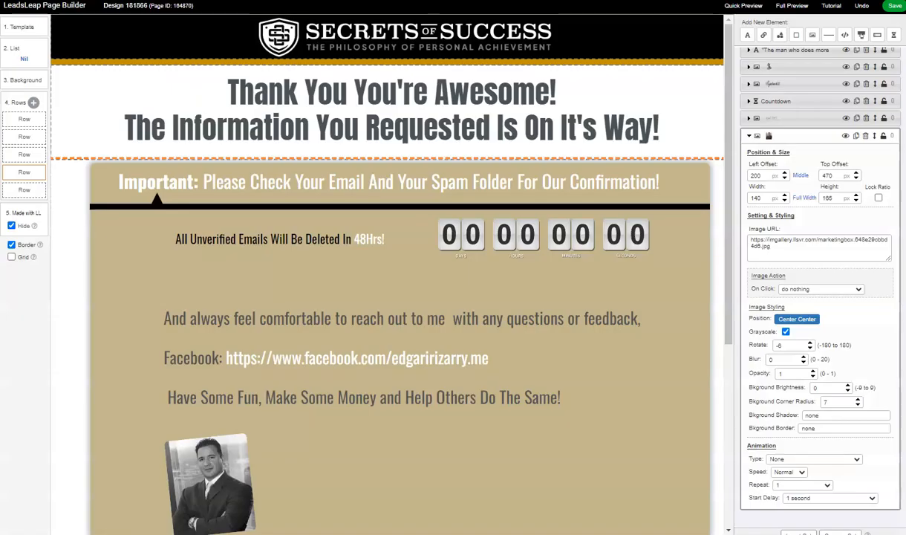
scroll(327, 192, down, 4)
scroll(337, 195, up, 1)
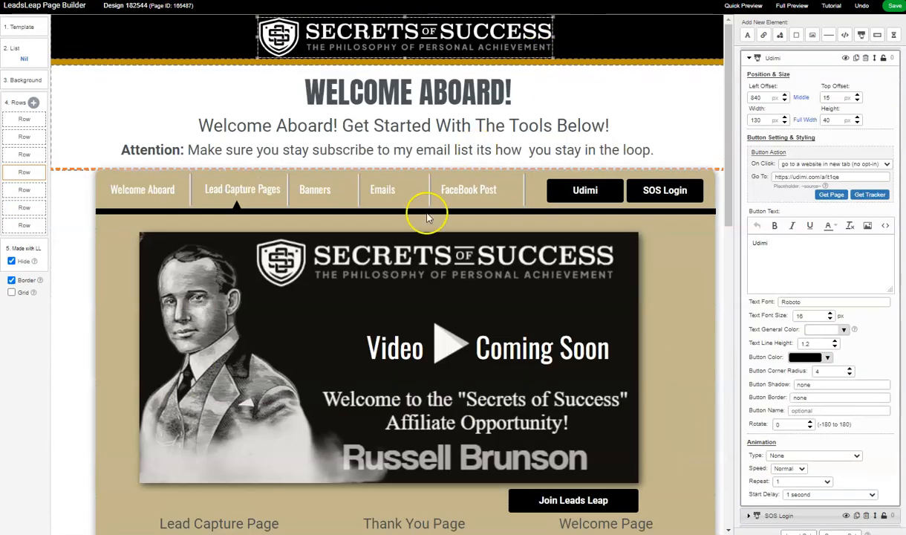
- Return to the Lead Capture Pages design and recheck its welcome banner, Join Leads Leap button, page previews and navigation links
scroll(386, 242, down, 9)
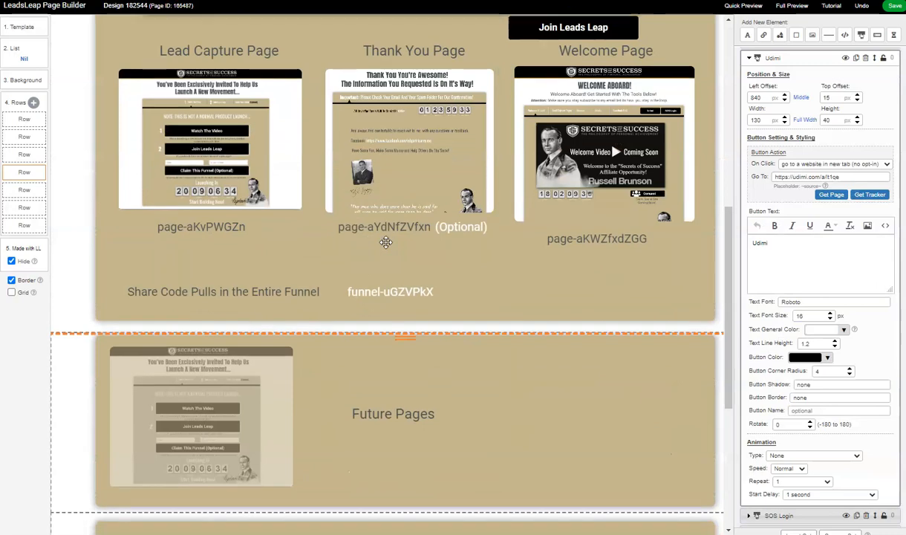
scroll(386, 241, up, 10)
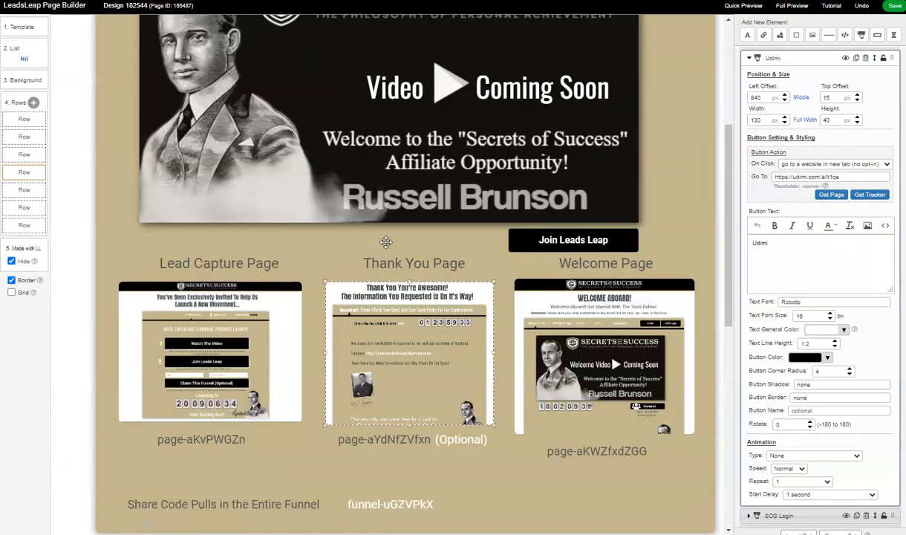
scroll(386, 241, down, 2)
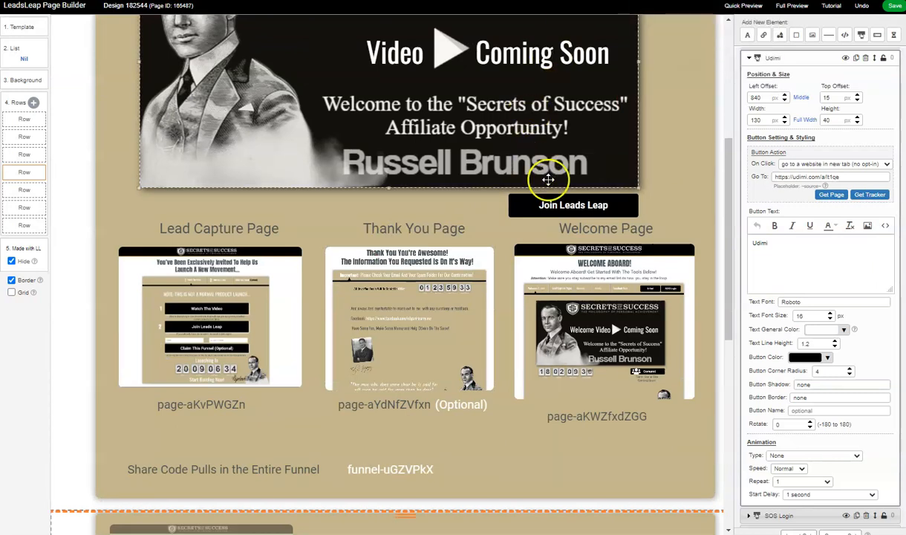
scroll(549, 179, up, 3)
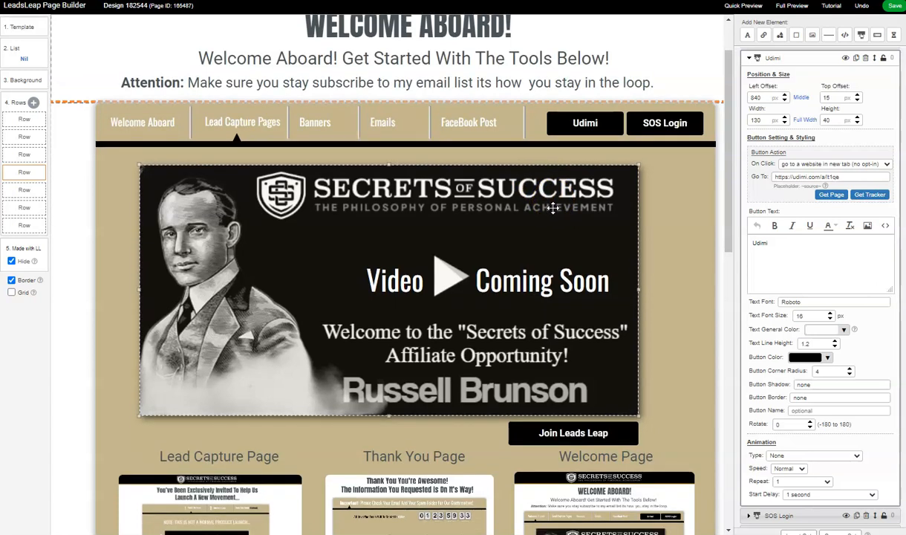
scroll(553, 208, down, 3)
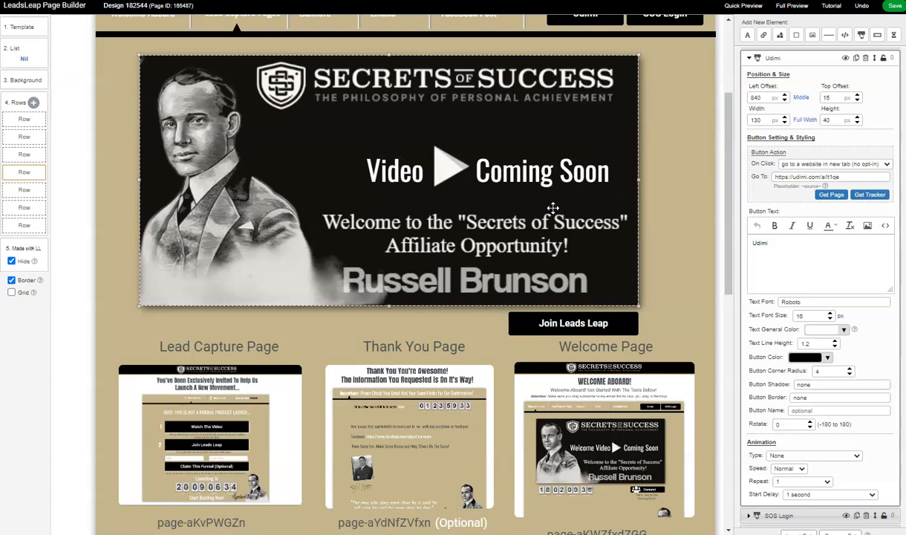
scroll(553, 208, up, 4)
scroll(554, 208, down, 6)
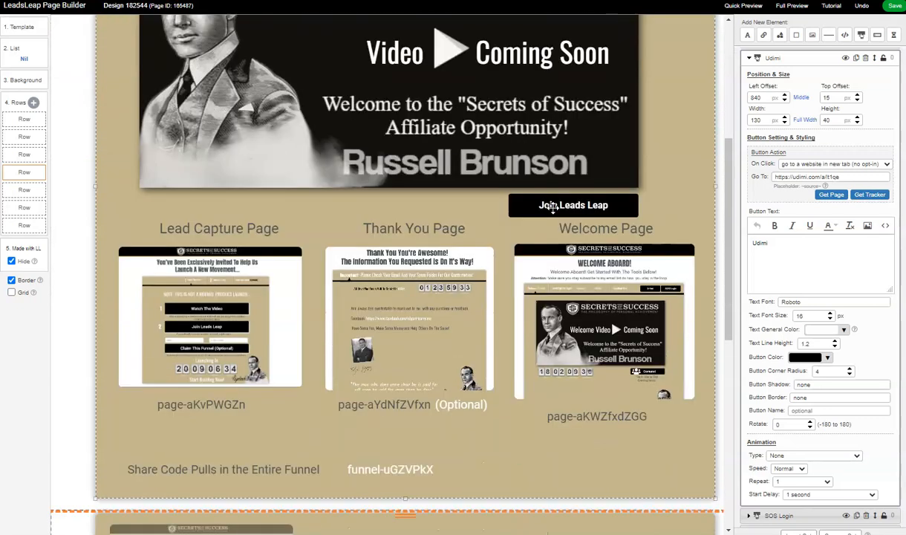
scroll(553, 208, up, 5)
scroll(554, 208, up, 1)
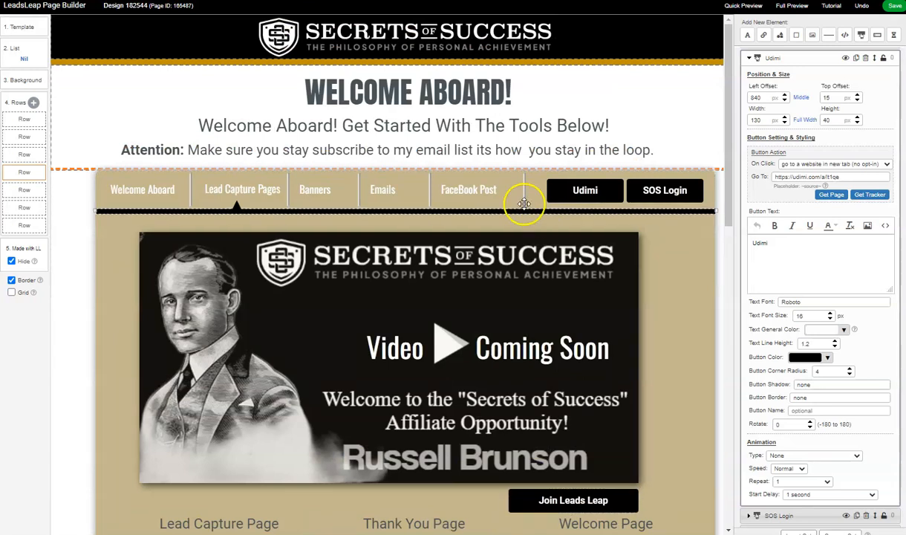